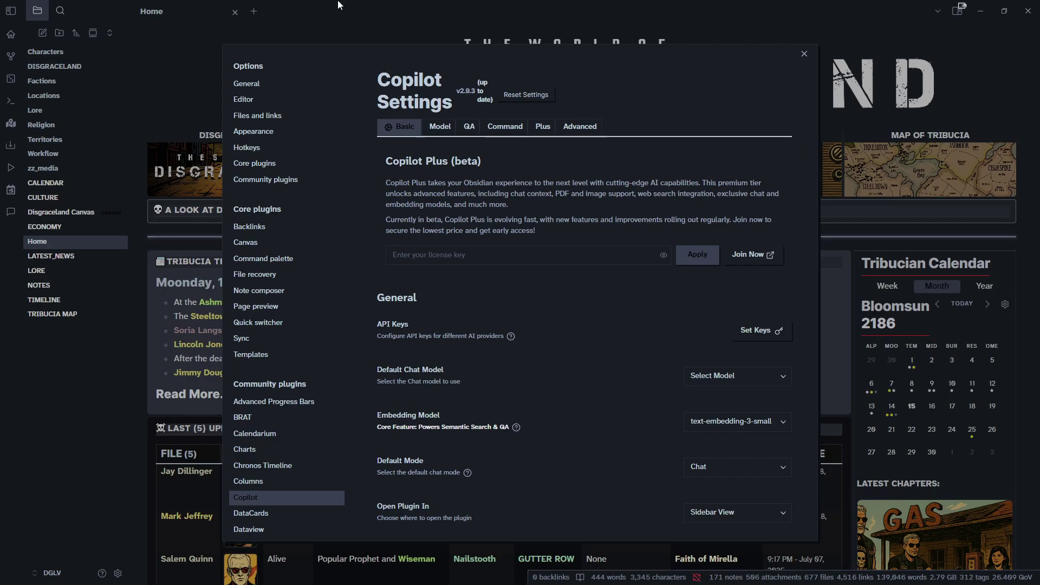
# Close the Copilot plugin settings, reopen them from Settings, then close them again
pyautogui.click(802, 55)
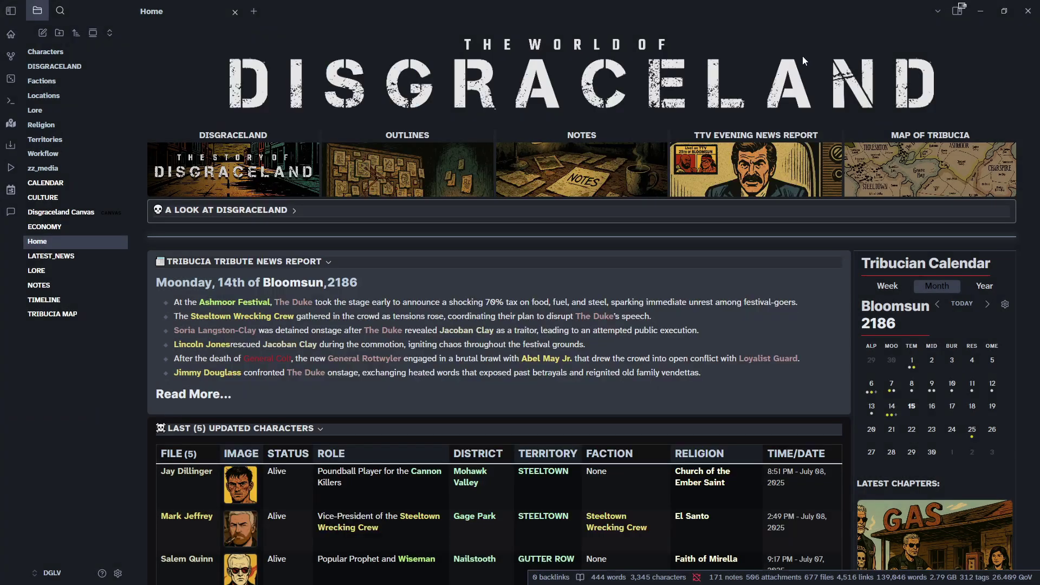
pyautogui.click(118, 573)
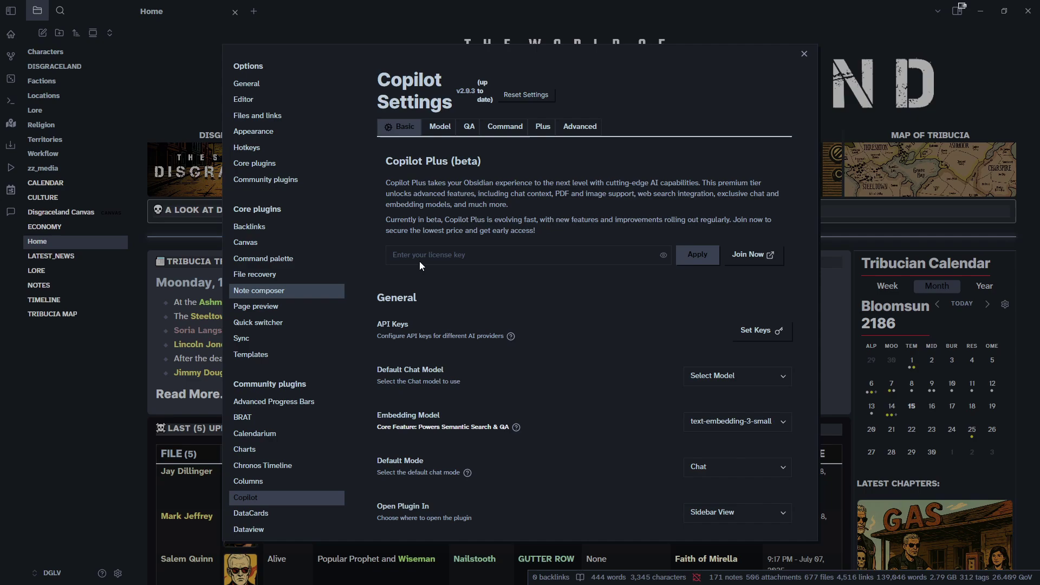
pyautogui.click(804, 54)
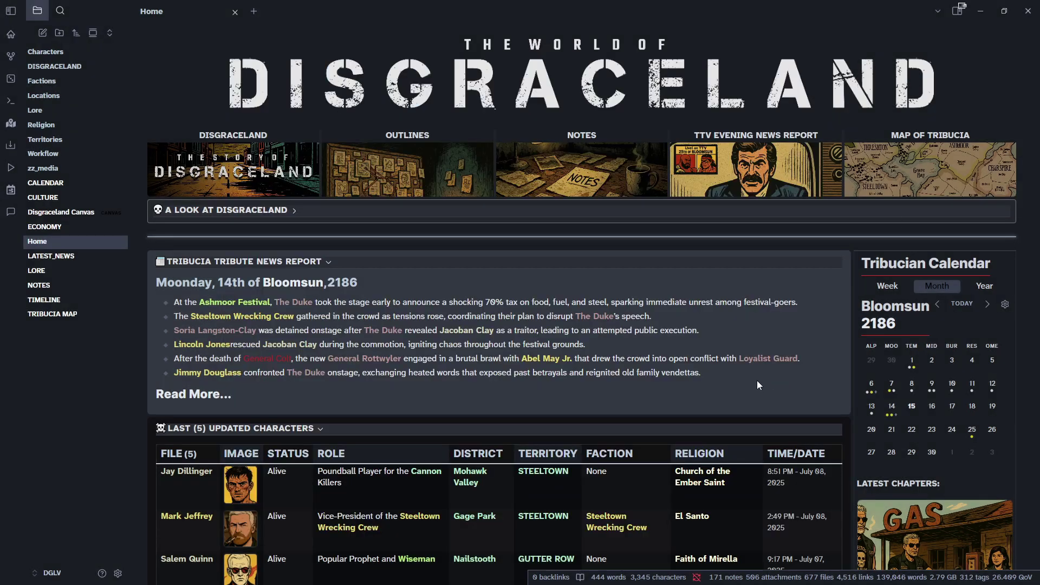
# In the Copilot chat panel, type 'Hey, tell me a bit about' and link a character note
pyautogui.click(11, 212)
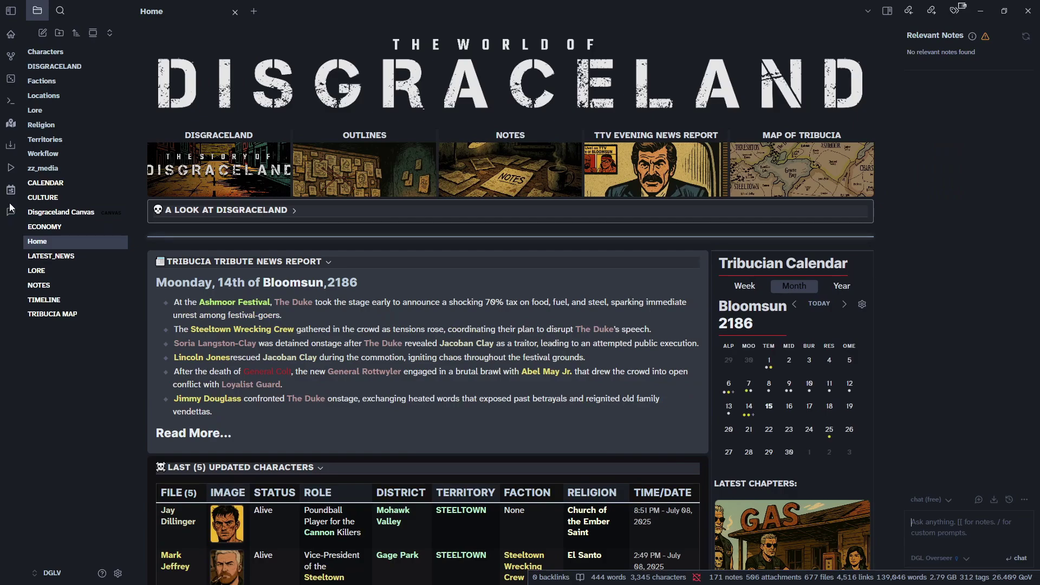
pyautogui.click(912, 525)
pyautogui.write('Hey, tel')
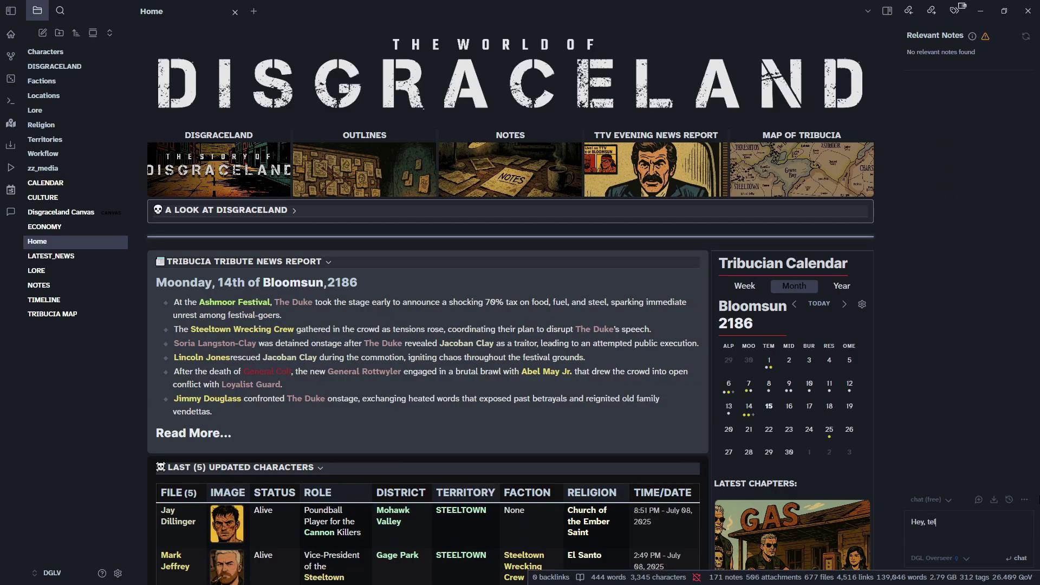
pyautogui.write('l me a bit about')
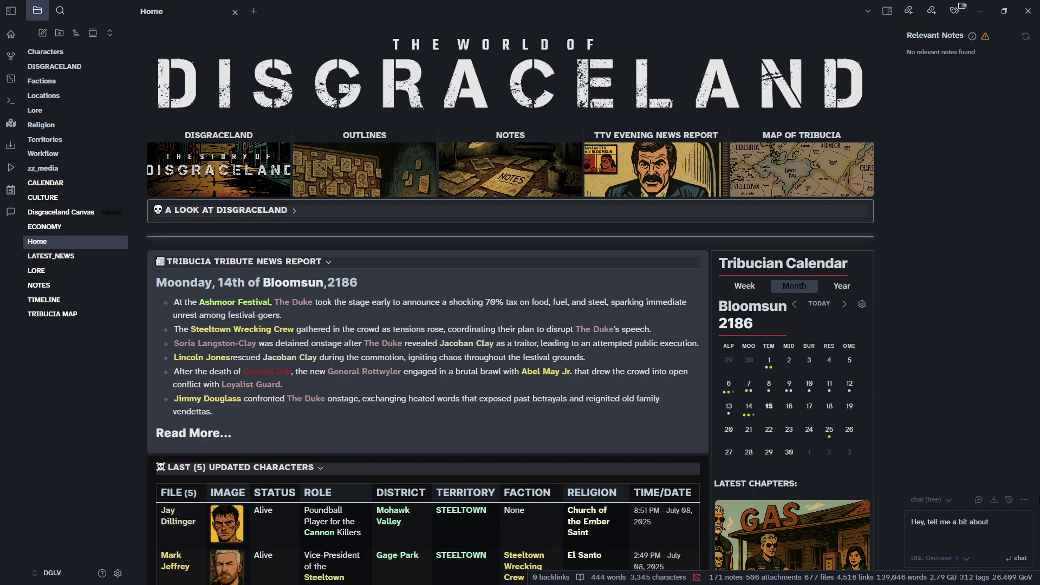
pyautogui.write(' [[Mark J')
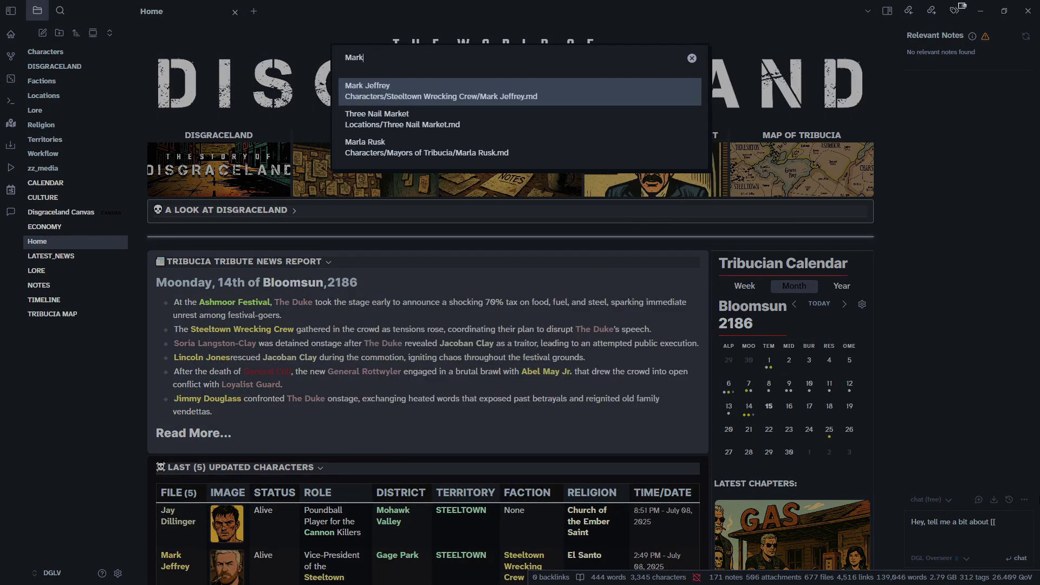
pyautogui.press('Return')
pyautogui.press('Return')
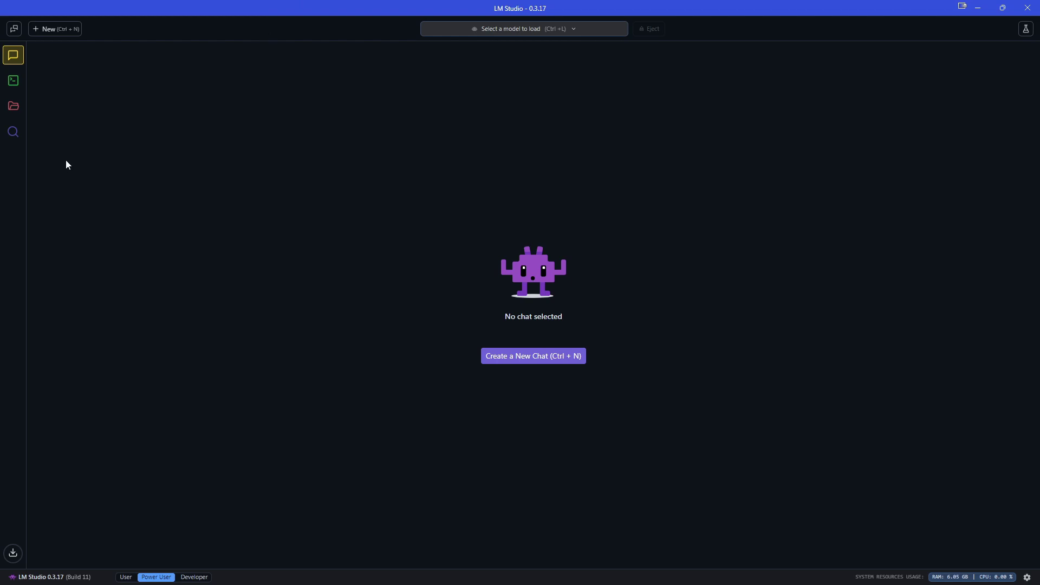
# Open LM Studio's model search and scroll through the Gemma 3n E4B details and README
pyautogui.click(18, 133)
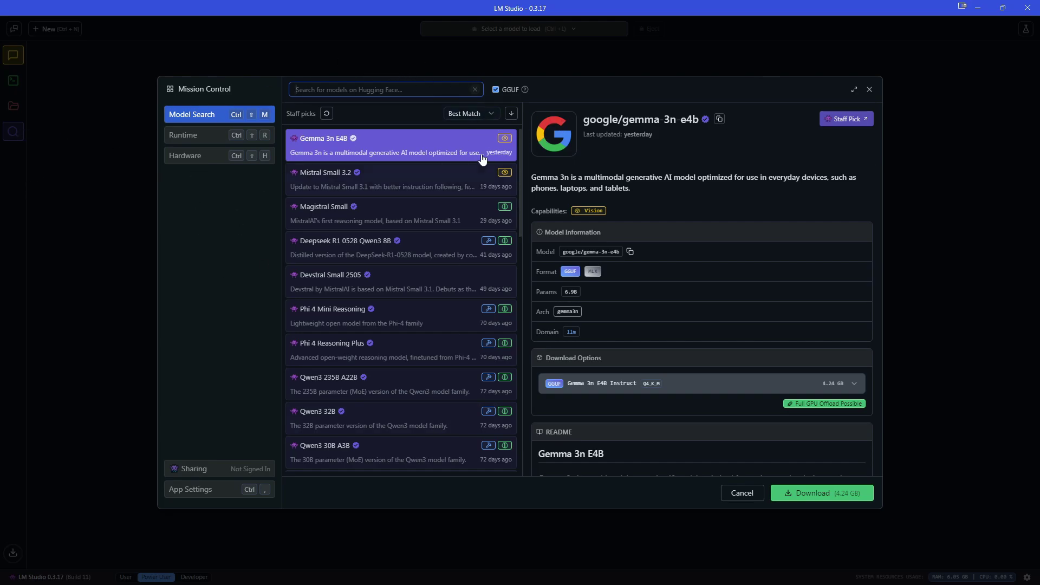
pyautogui.scroll(-1, 521, 162)
pyautogui.scroll(-10, 522, 162)
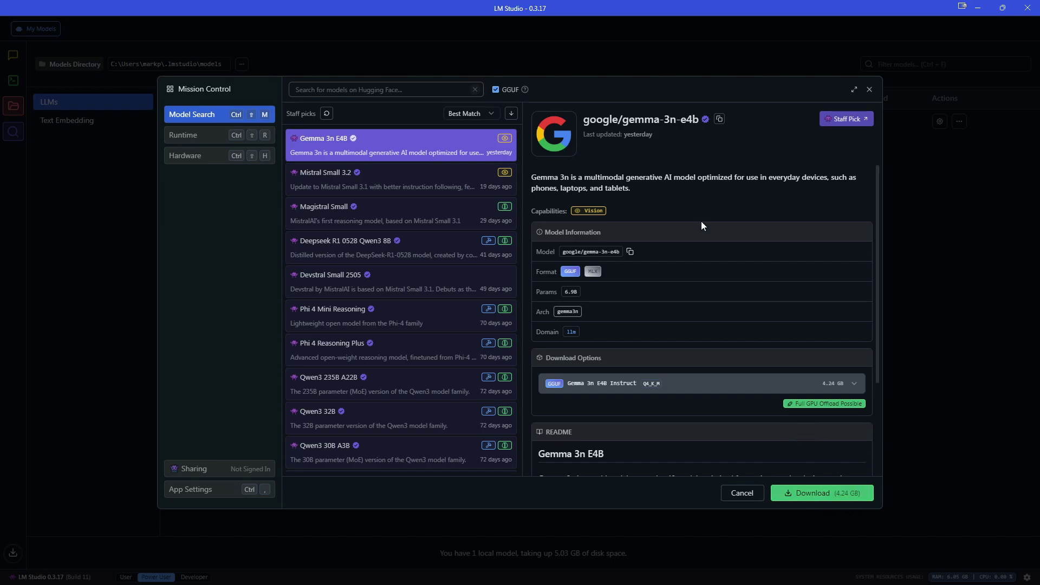
pyautogui.scroll(-3, 701, 221)
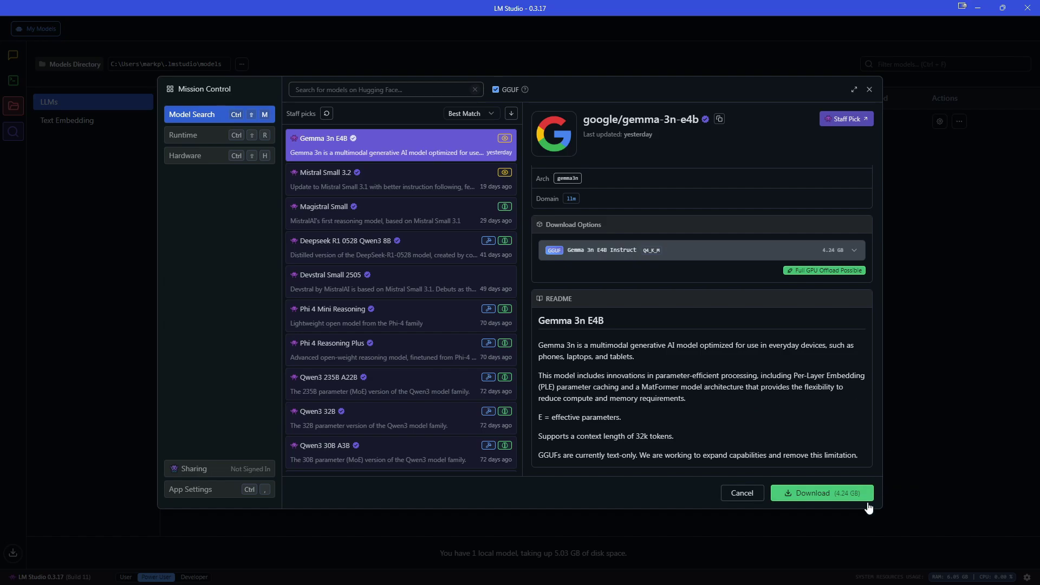
# Download the 4.24 GB Gemma 3n E4B Q4_K_M model, then close the downloads panel and search
pyautogui.click(817, 495)
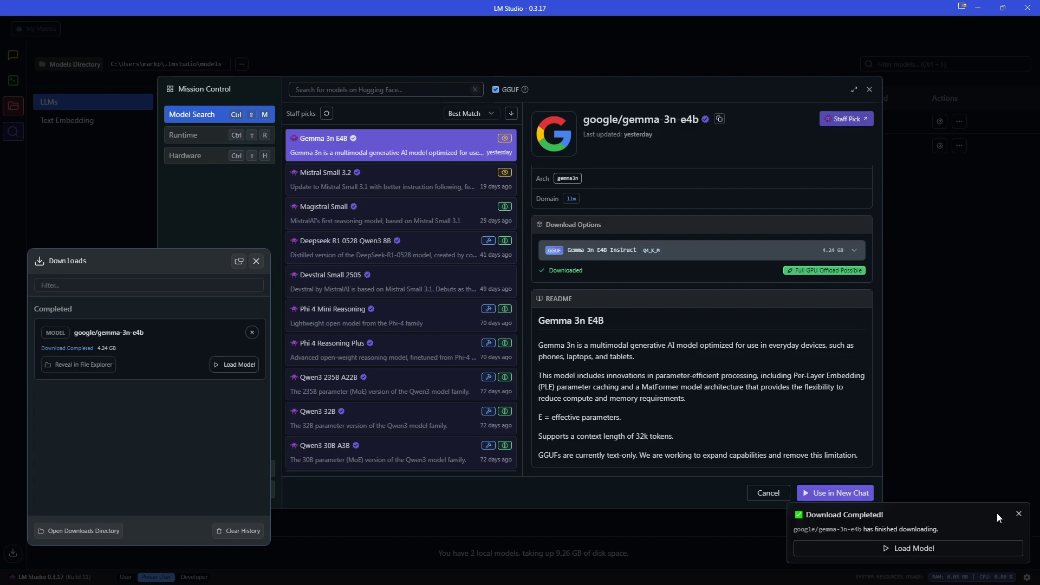
pyautogui.click(1019, 513)
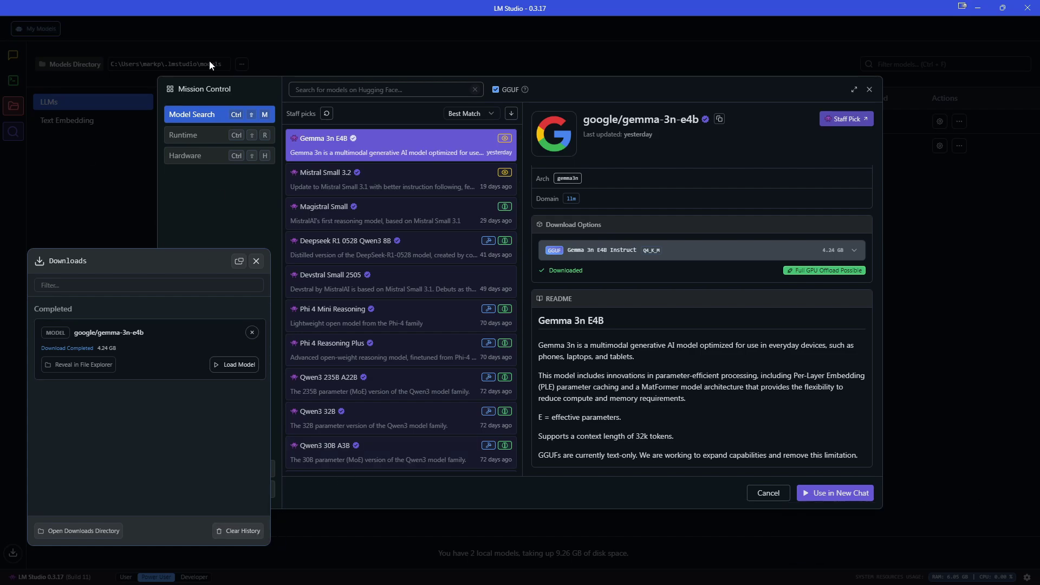
pyautogui.click(257, 261)
pyautogui.press('Escape')
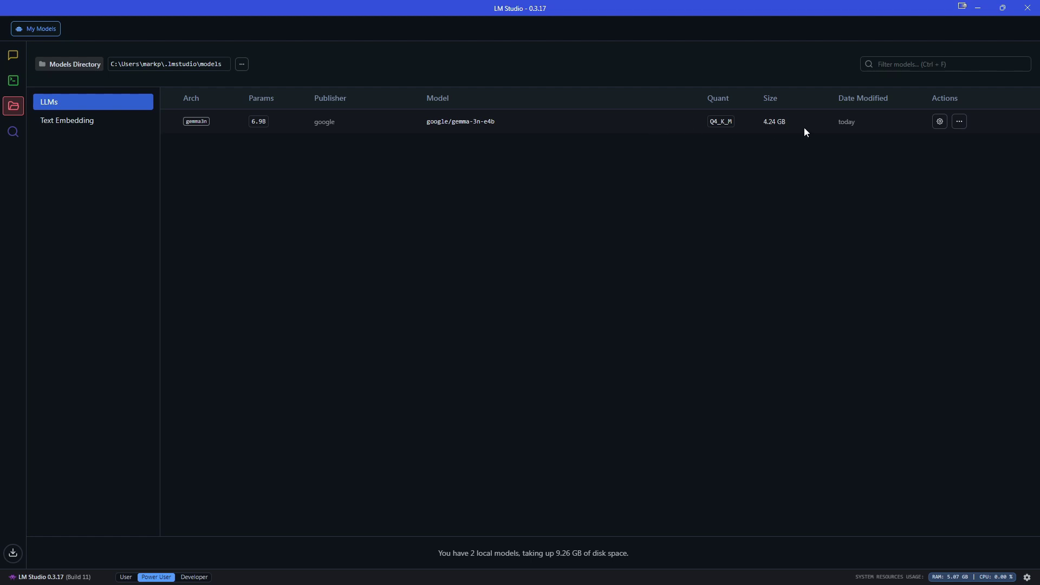
# On the Developer page, load google/gemma-3n-e4b with GPU offload lowered to 25 of 35 layers
pyautogui.click(15, 83)
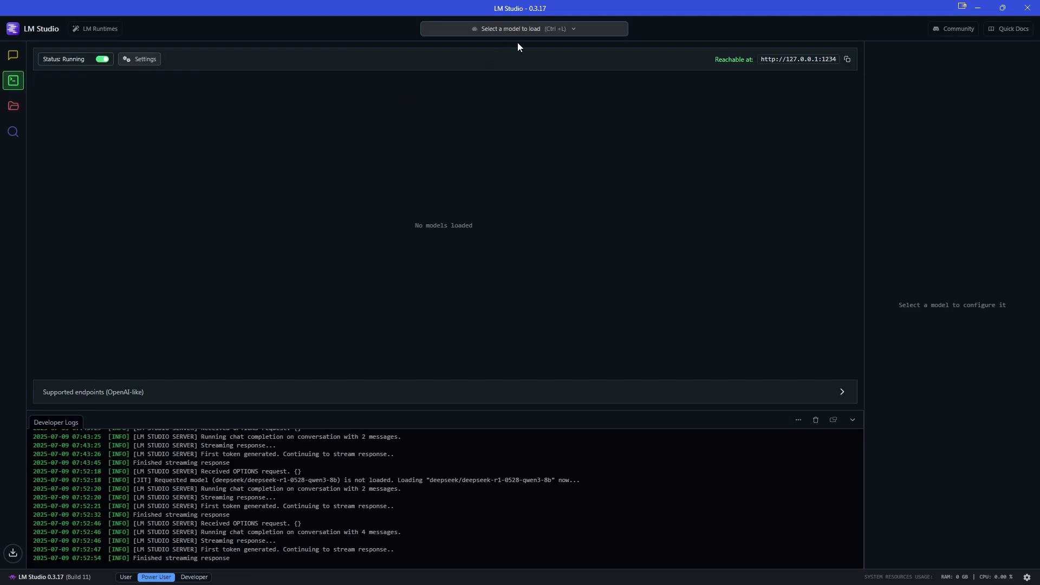
pyautogui.click(538, 29)
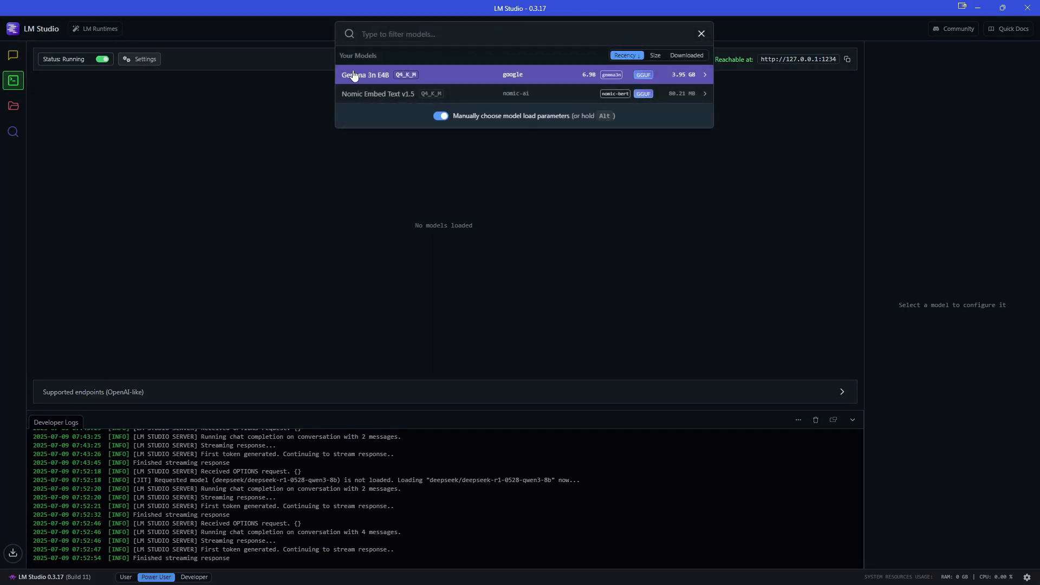
pyautogui.click(539, 74)
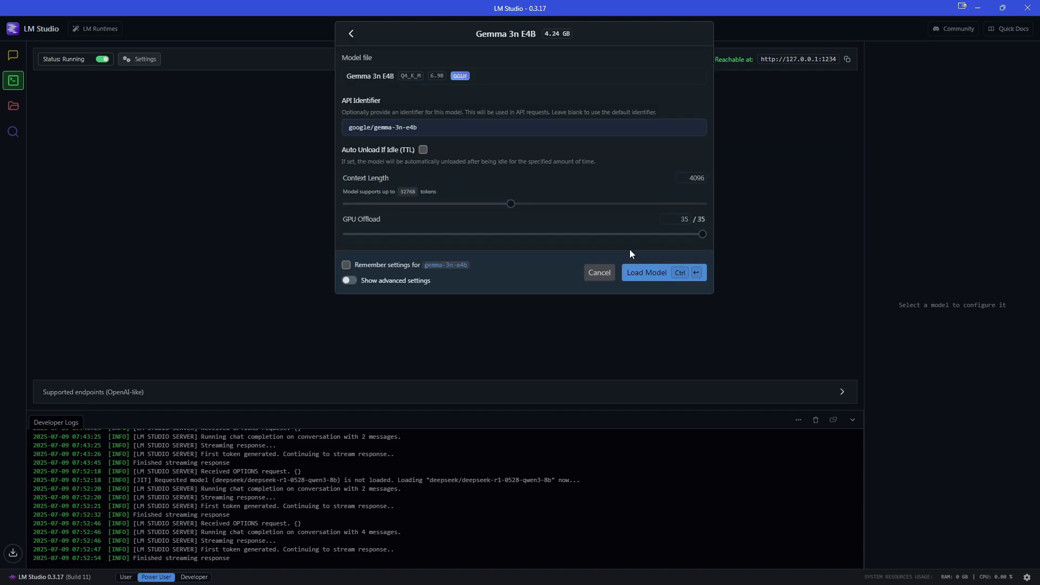
pyautogui.moveTo(447, 185)
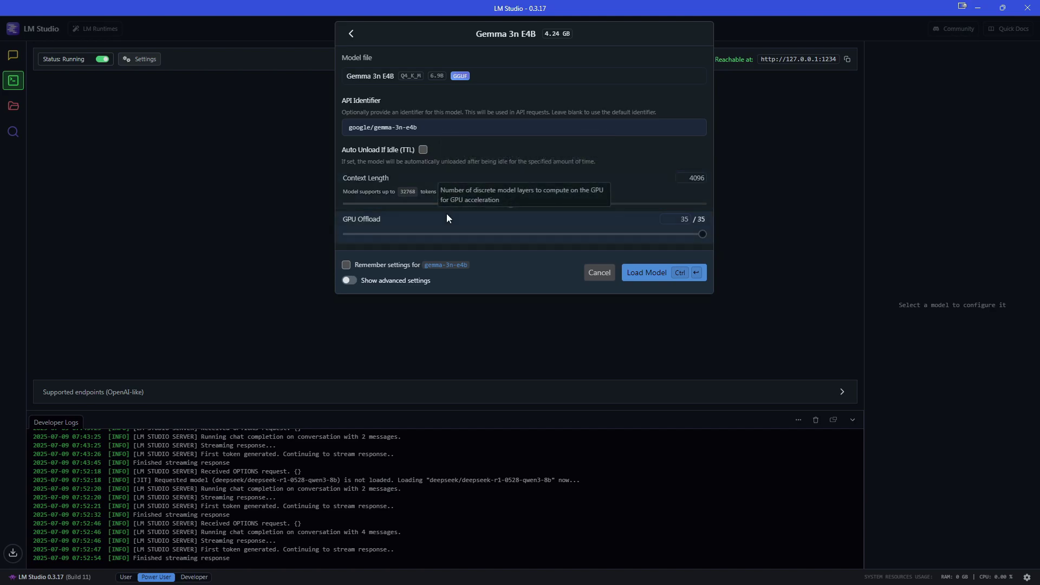
pyautogui.moveTo(387, 224)
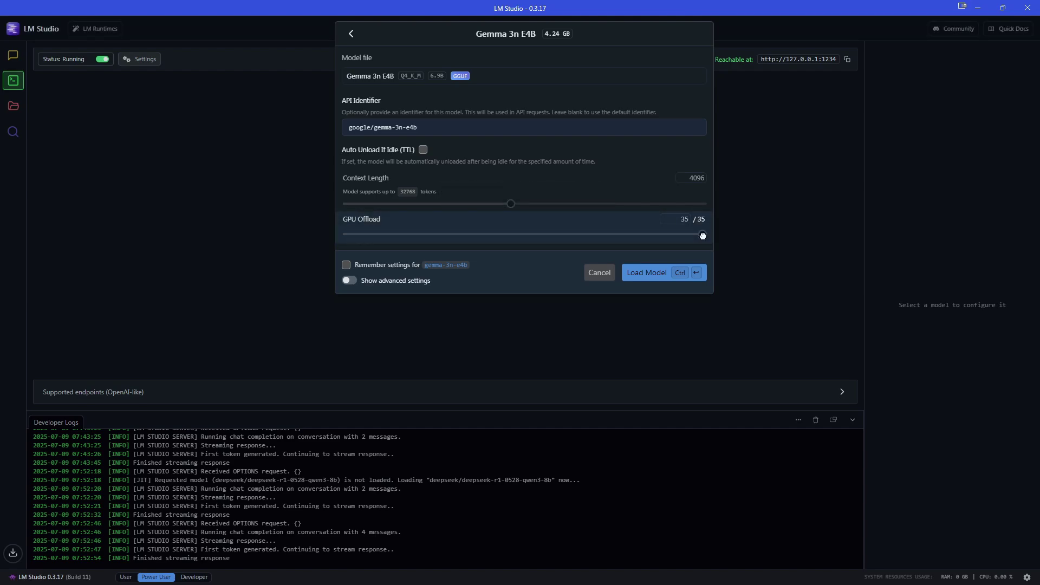
pyautogui.moveTo(703, 234); pyautogui.dragTo(606, 236)
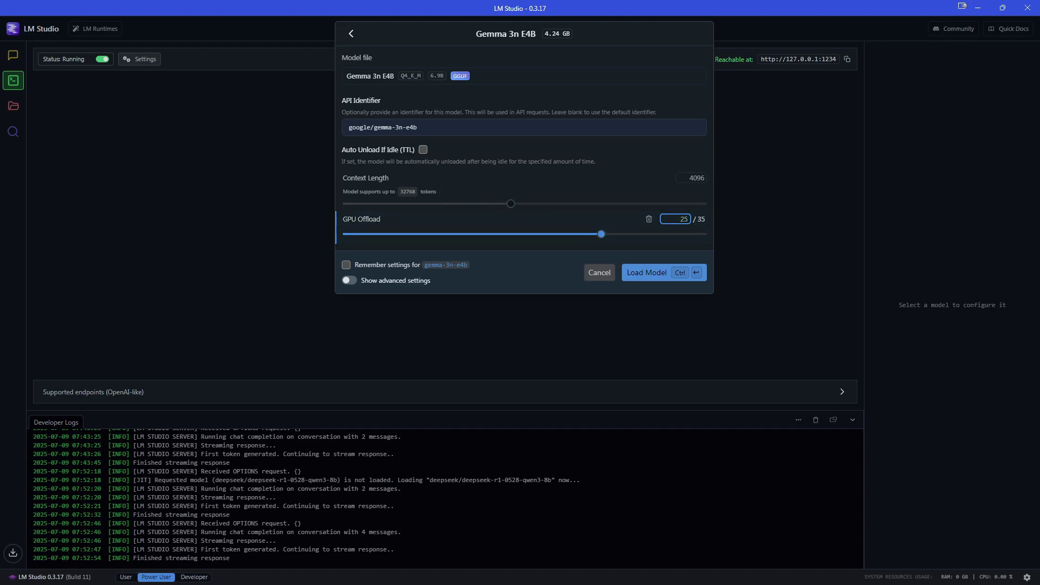
pyautogui.click(631, 272)
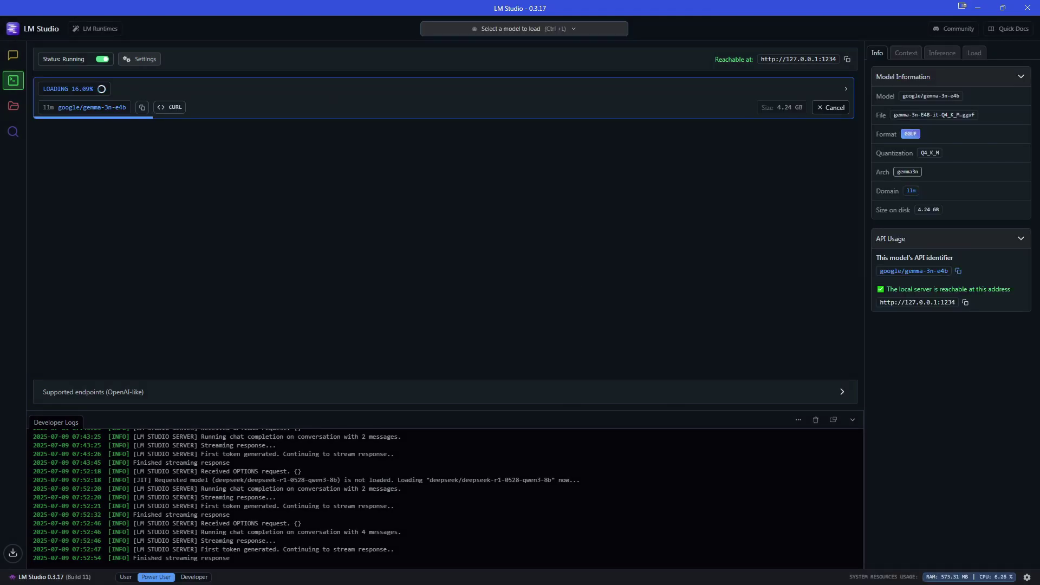
# Load the text-embedding-nomic-embed-text-v1.5 model alongside Gemma so both show READY
pyautogui.click(506, 29)
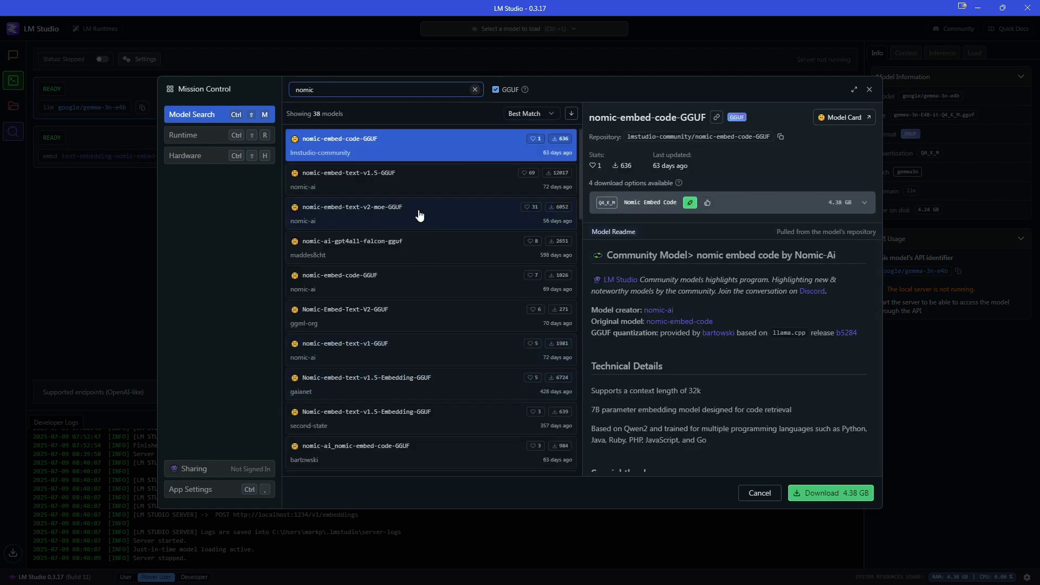
pyautogui.press('Escape')
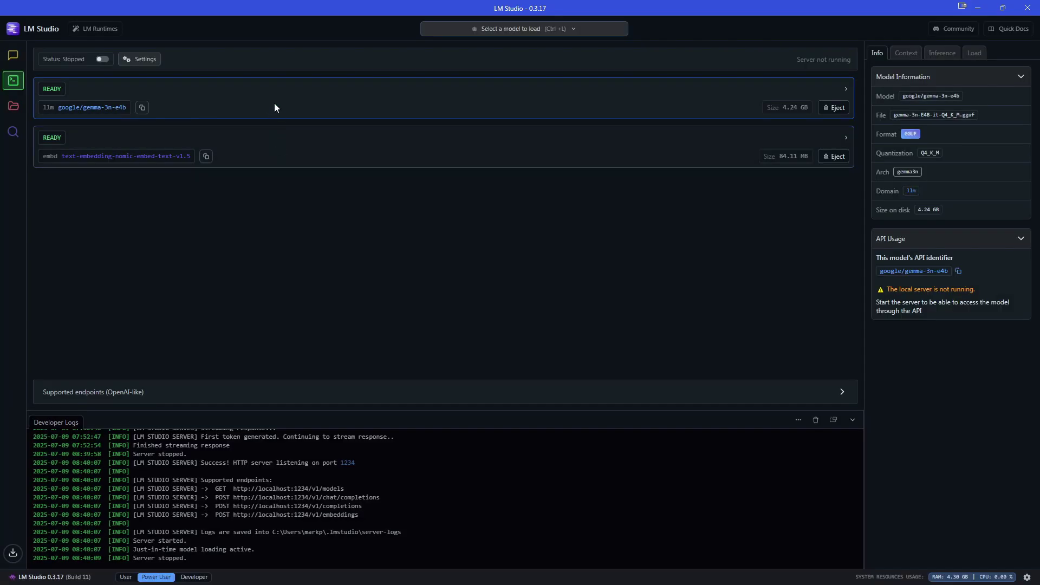
# View the embedding model's details and switch the local server to Running at 127.0.0.1:1234
pyautogui.click(262, 148)
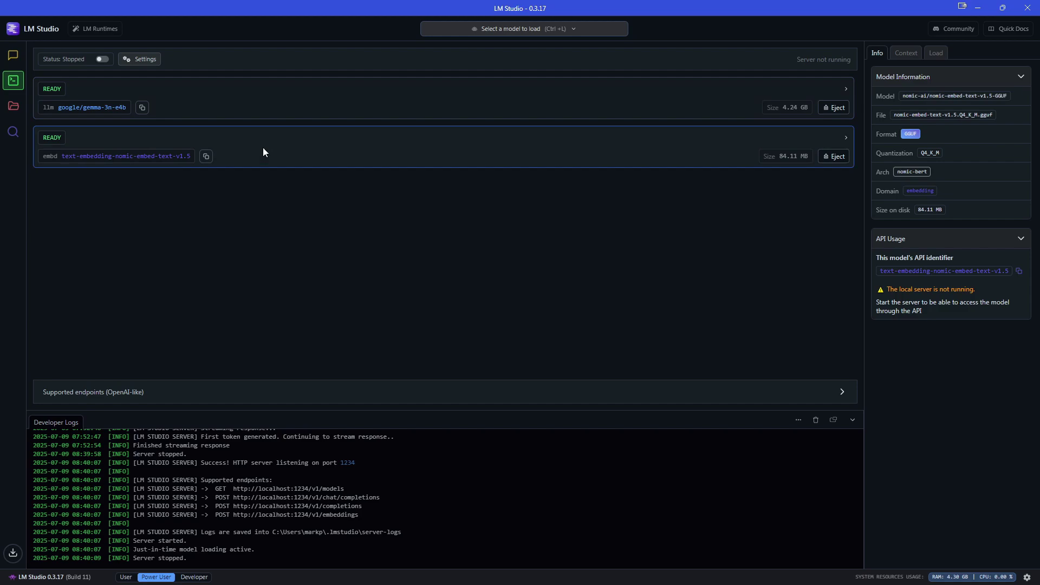
pyautogui.click(102, 59)
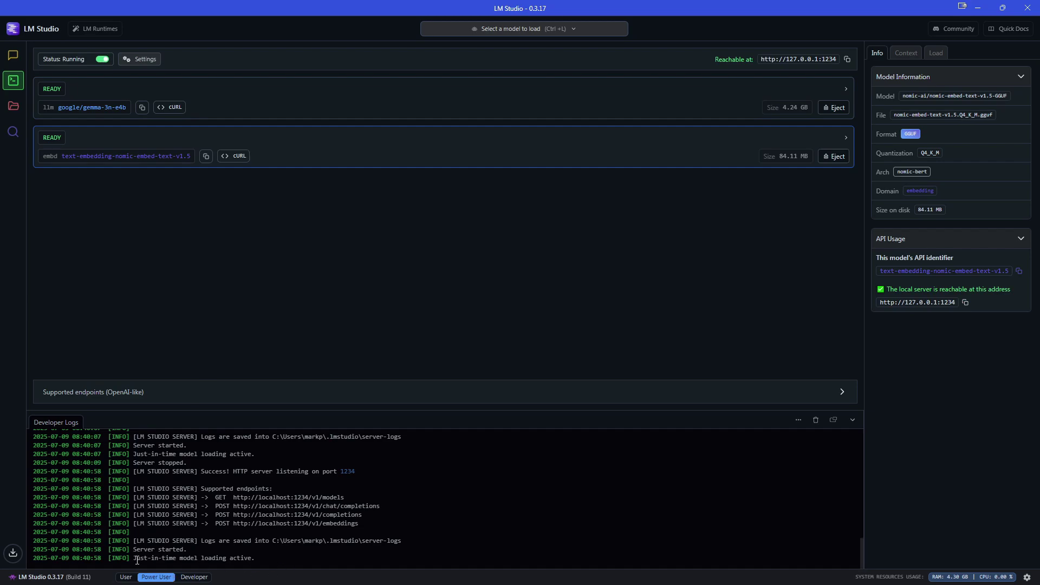
pyautogui.tripleClick(246, 559)
pyautogui.click(179, 558)
# In a new chat, ask Gemma 'What is the capital of France?' then follow up with 'Tell me more'
pyautogui.click(14, 56)
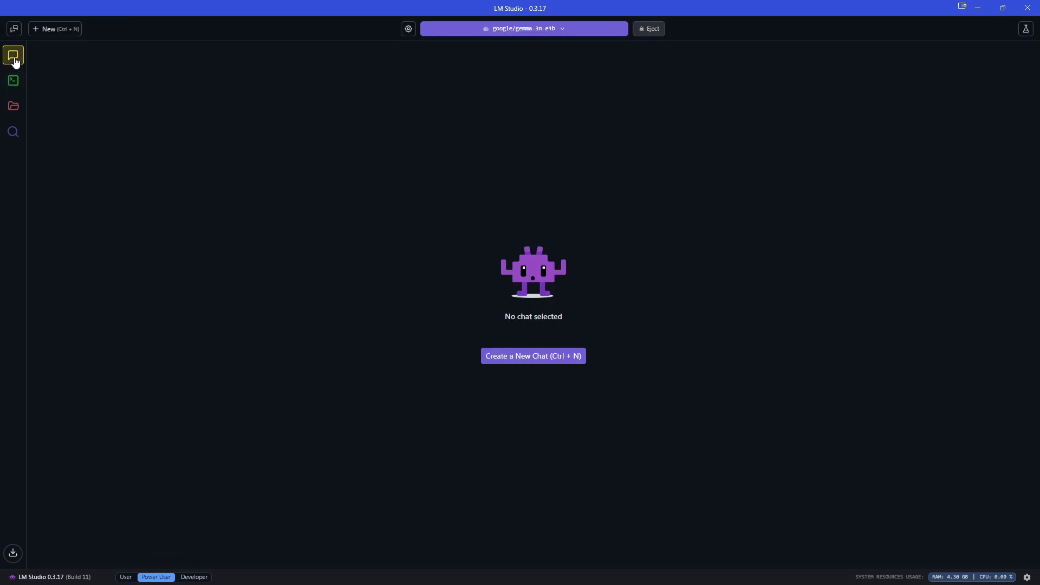
pyautogui.click(524, 356)
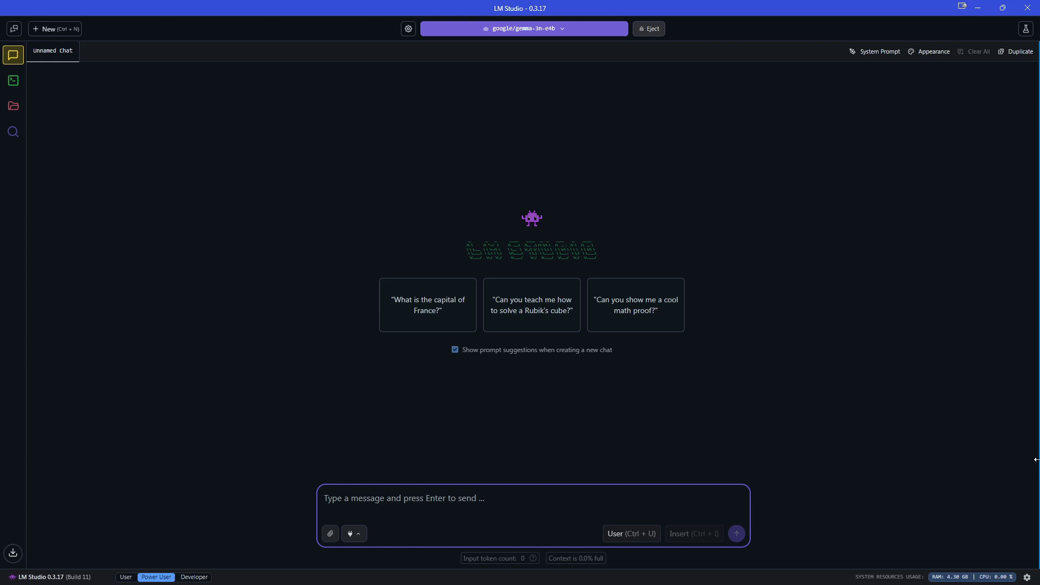
pyautogui.write('What is the')
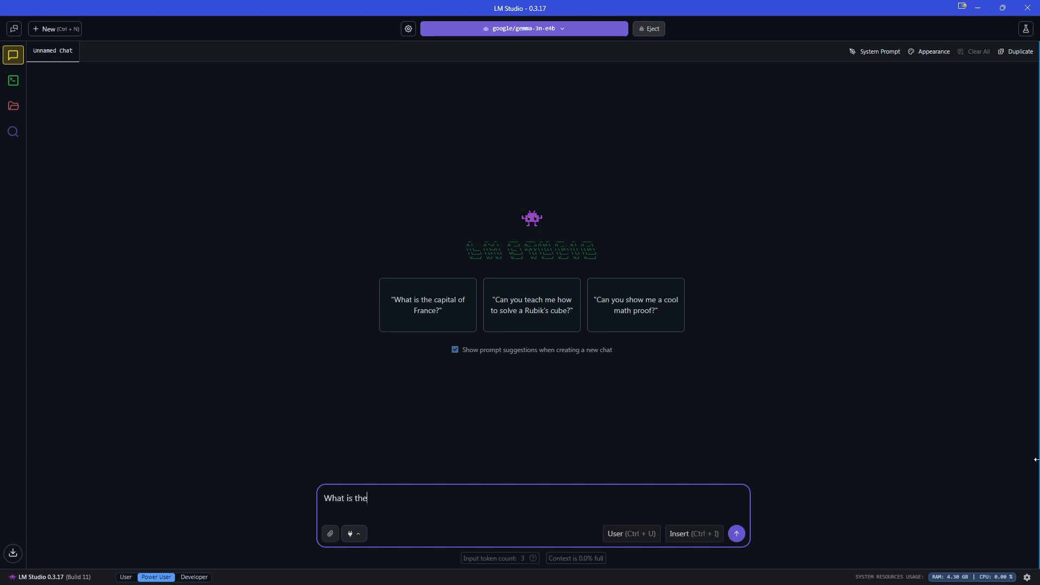
pyautogui.write(' capital of France?')
pyautogui.press('Return')
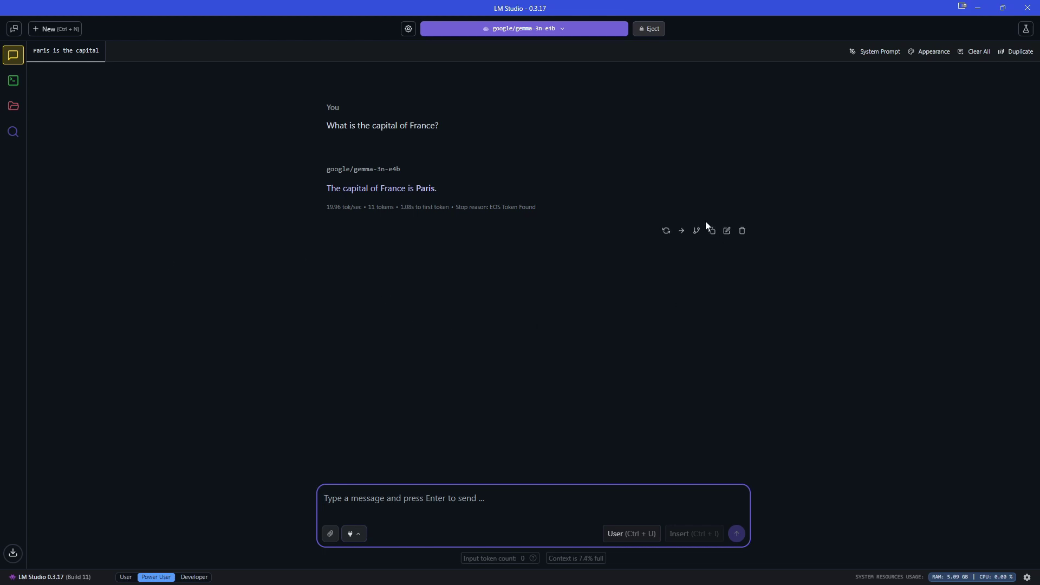
pyautogui.write('Tell me more')
pyautogui.press('Return')
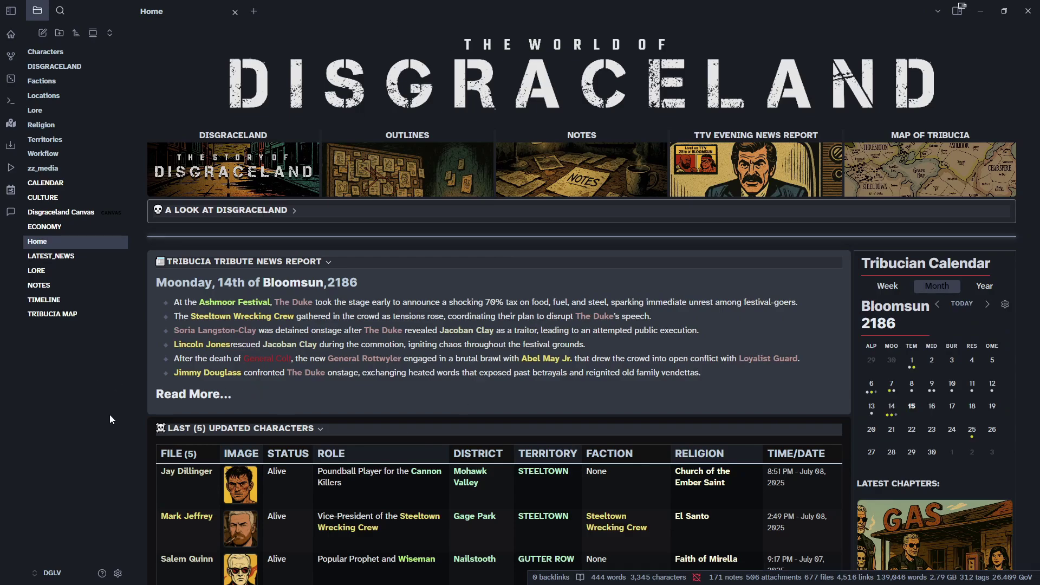
# Search the community plugin catalogue for 'copilot' and view the installed Copilot 2.9.3 card
pyautogui.click(117, 574)
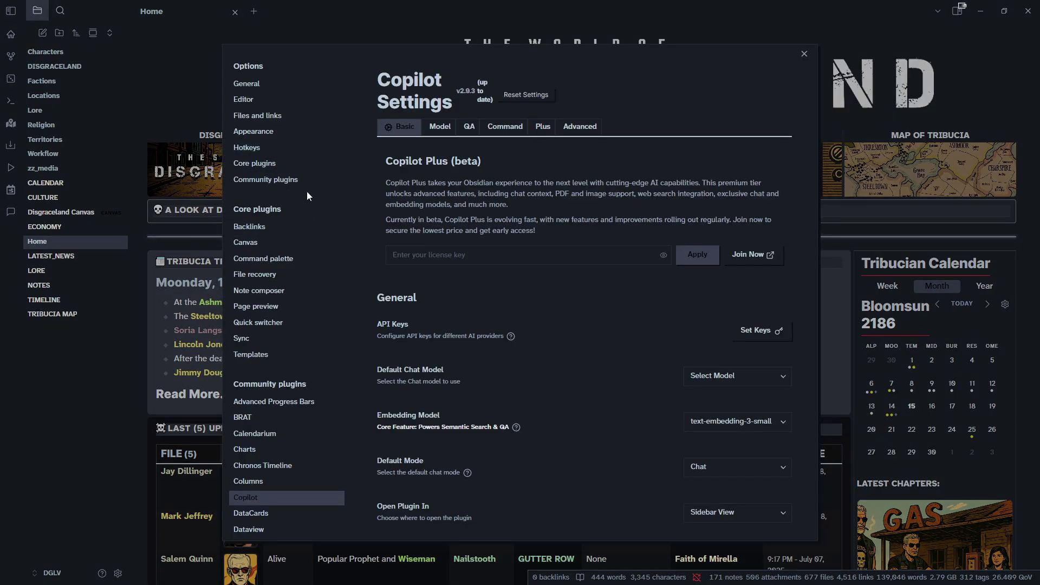
pyautogui.click(297, 181)
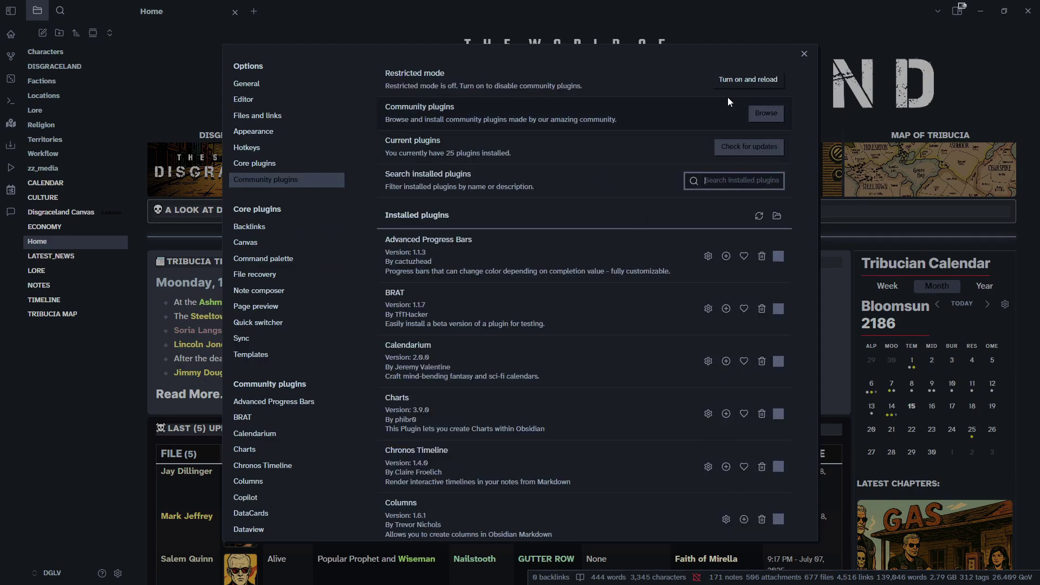
pyautogui.click(761, 122)
pyautogui.write('copilot')
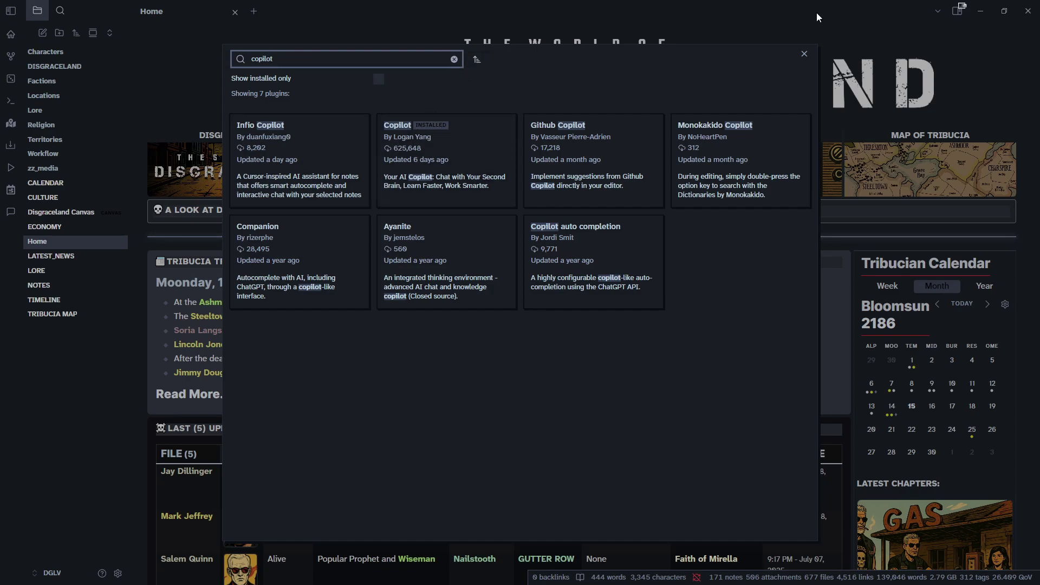
pyautogui.click(492, 156)
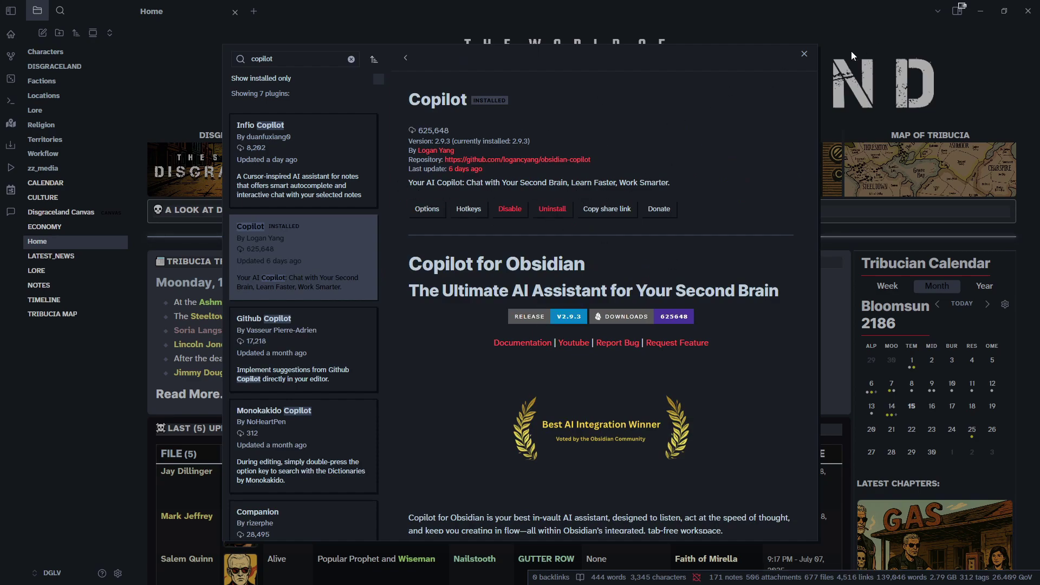
# Close the catalogue and Settings, then reopen Settings on the Community plugins list
pyautogui.click(804, 54)
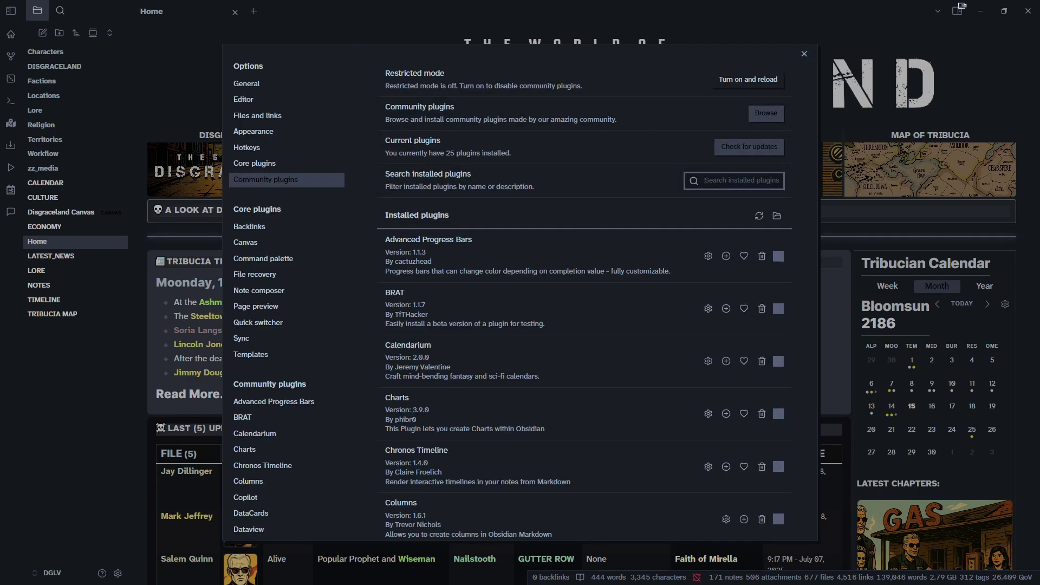
pyautogui.press('Escape')
pyautogui.scroll(-6, 379, 325)
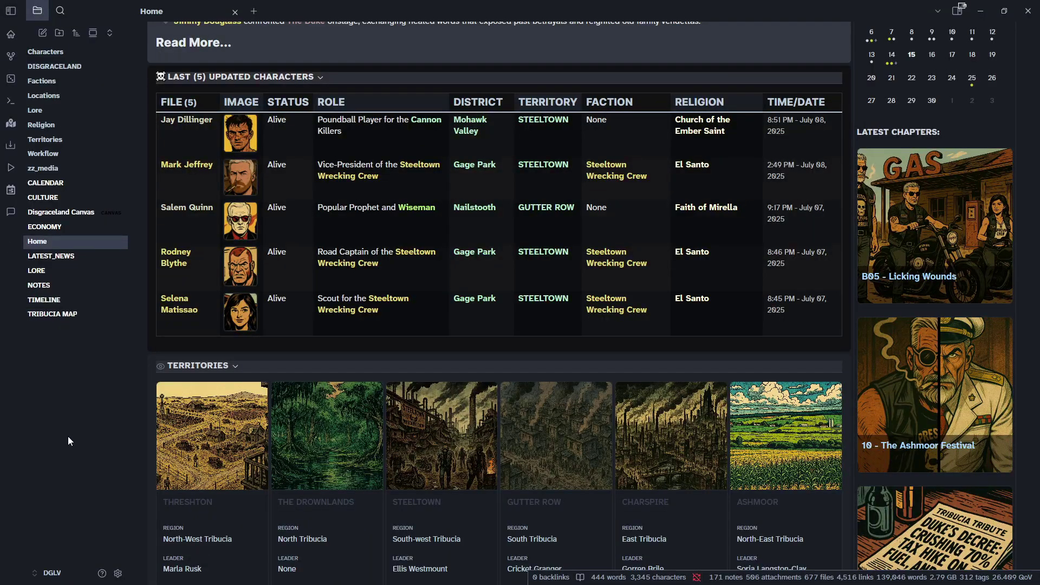
pyautogui.click(118, 573)
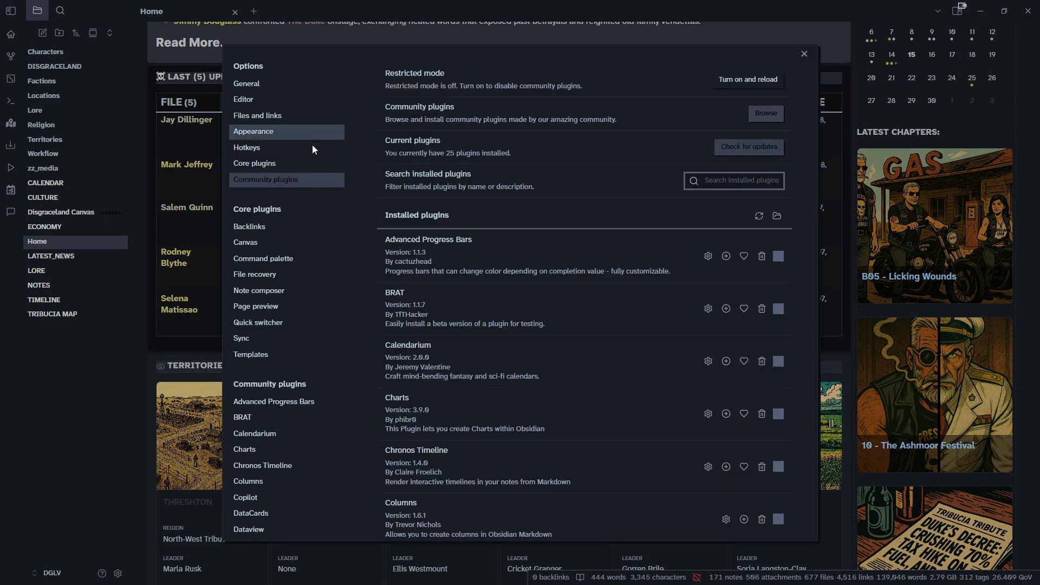
pyautogui.scroll(-3, 326, 304)
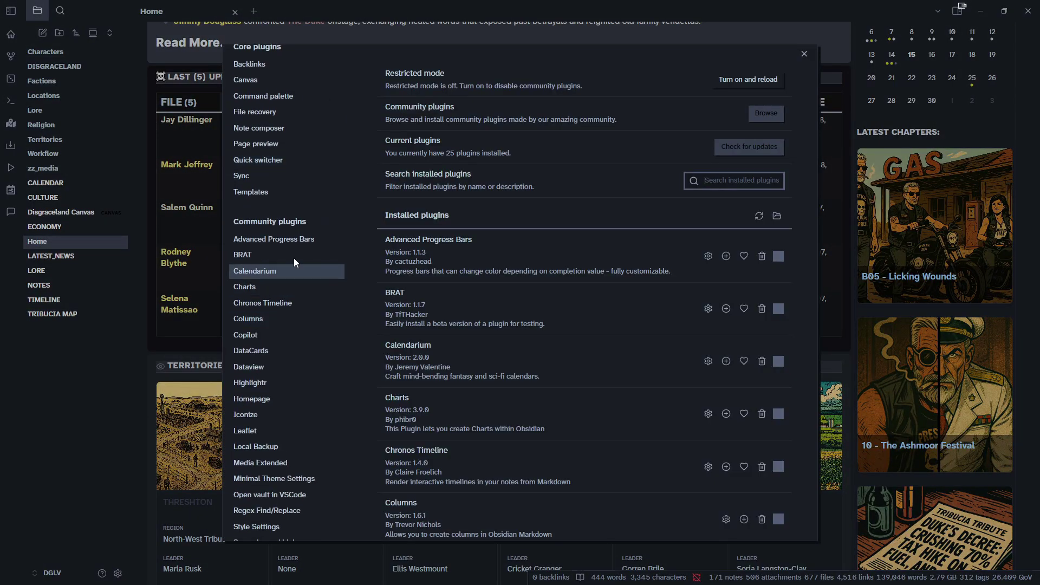
# Open Copilot's Model settings and start disabling copilot-plus-flash and the OpenRouter Gemini chat models
pyautogui.click(283, 336)
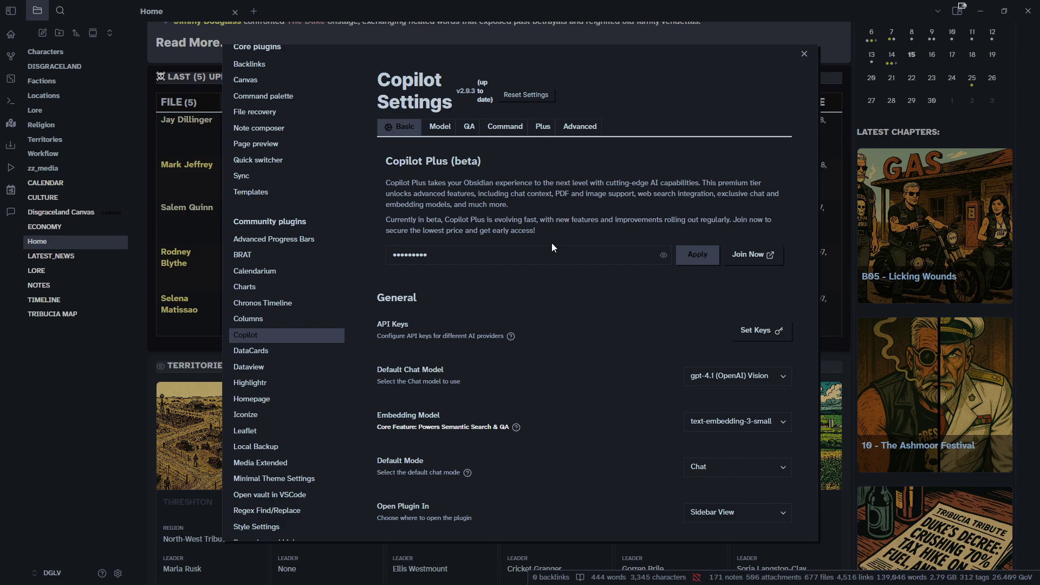
pyautogui.scroll(-2, 528, 347)
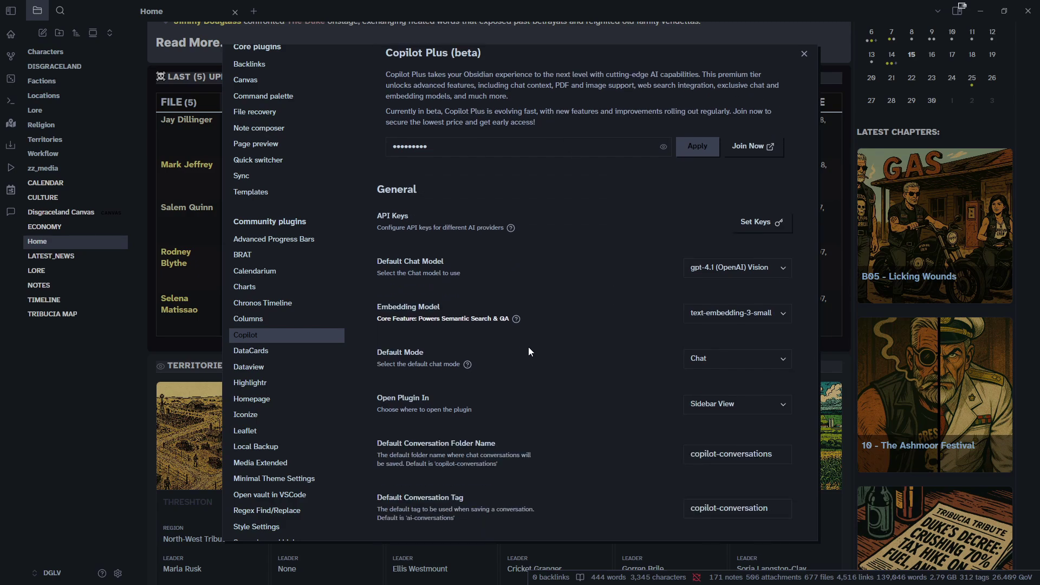
pyautogui.scroll(2, 519, 257)
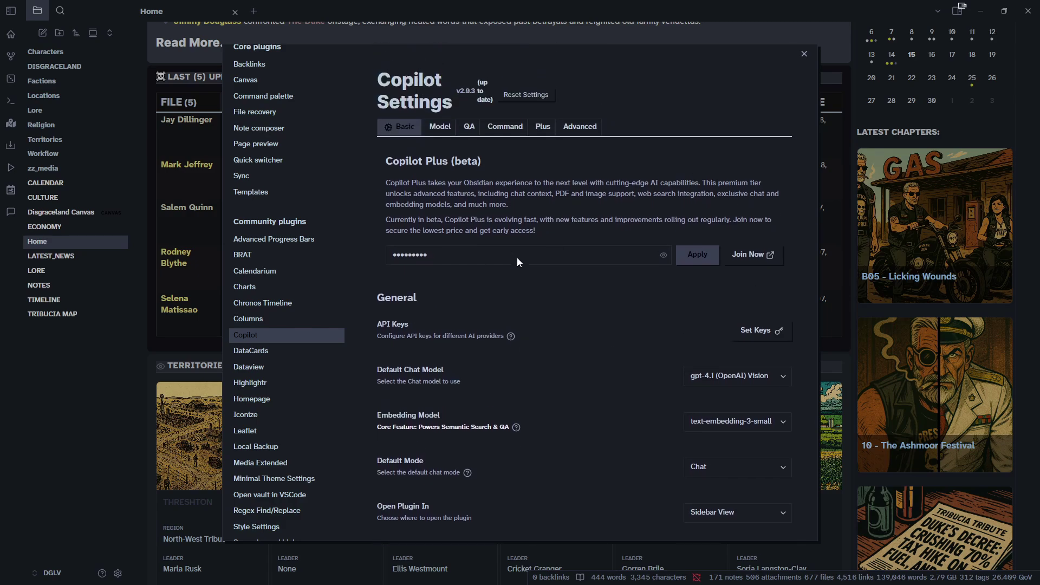
pyautogui.click(434, 132)
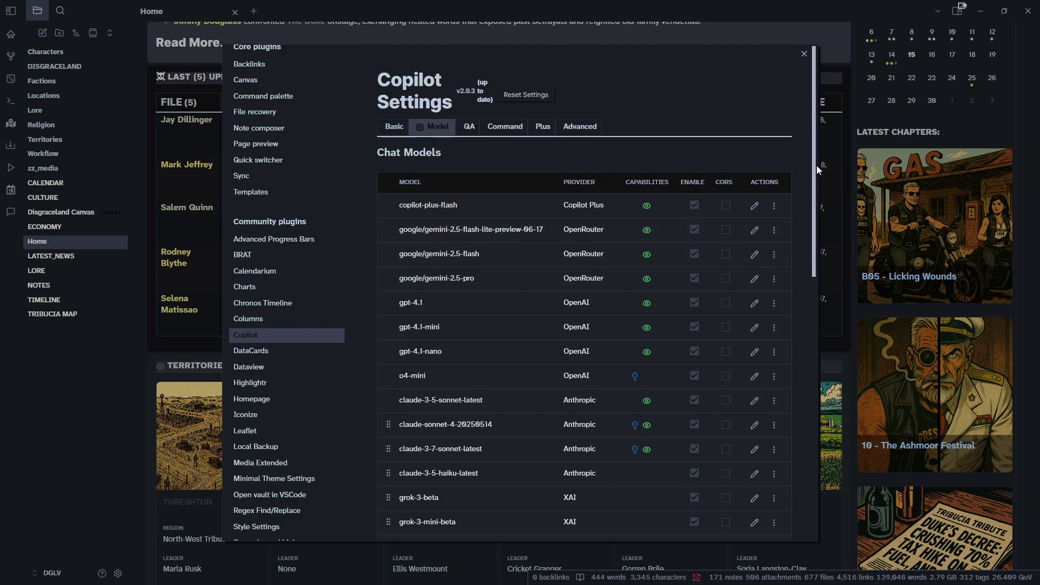
pyautogui.moveTo(813, 170)
pyautogui.mouseDown()
pyautogui.moveTo(818, 198)
pyautogui.moveTo(816, 187)
pyautogui.mouseUp()
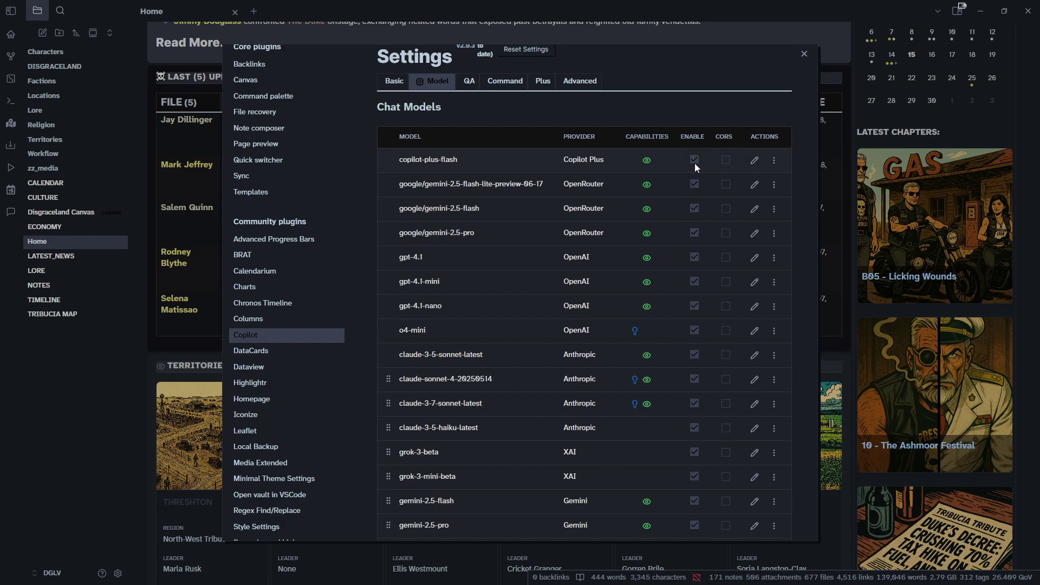
# Disable the gpt-4.1, gpt-4.1-mini, o4-mini and claude-3-5-sonnet-latest chat models
pyautogui.click(695, 258)
pyautogui.click(694, 282)
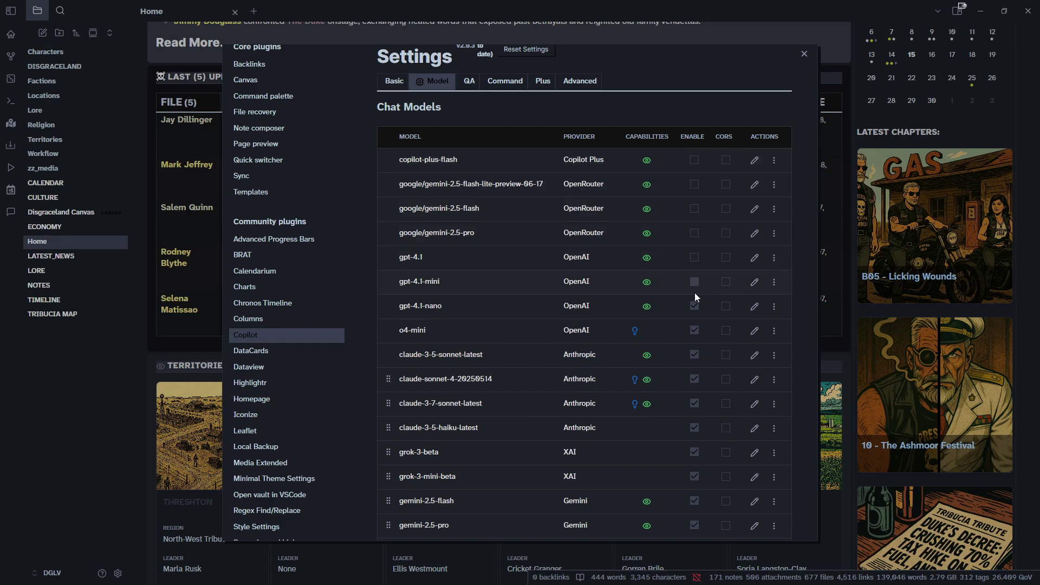
pyautogui.click(694, 331)
pyautogui.click(694, 355)
# Disable the gemini-2.5-flash, gemini-2.5-pro, command-r and command-r-plus chat models
pyautogui.scroll(-4, 694, 464)
pyautogui.click(695, 285)
pyautogui.click(695, 309)
pyautogui.click(695, 333)
pyautogui.click(694, 358)
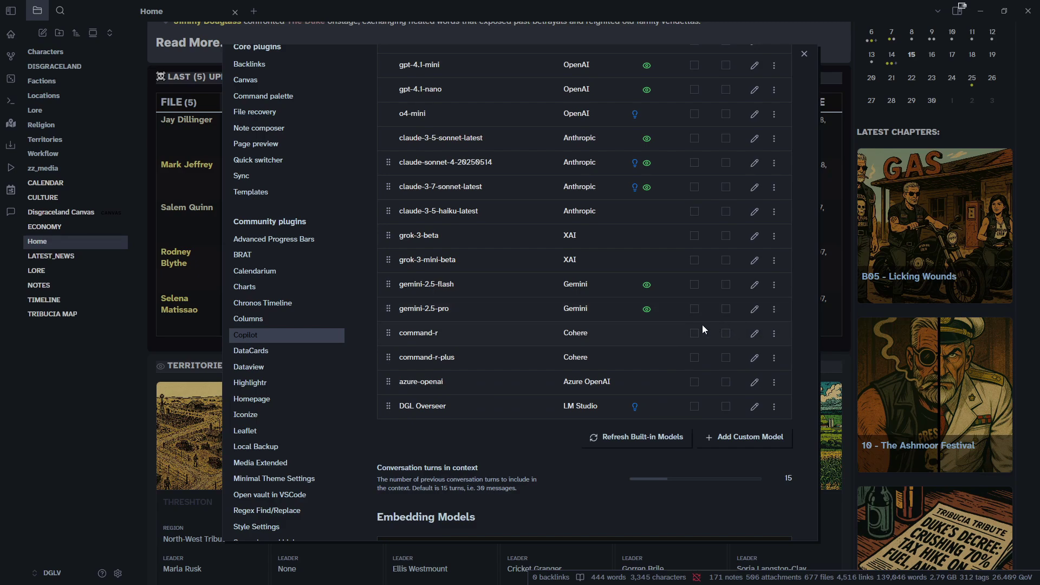
pyautogui.scroll(2, 702, 326)
pyautogui.scroll(2, 703, 273)
pyautogui.scroll(-6, 701, 269)
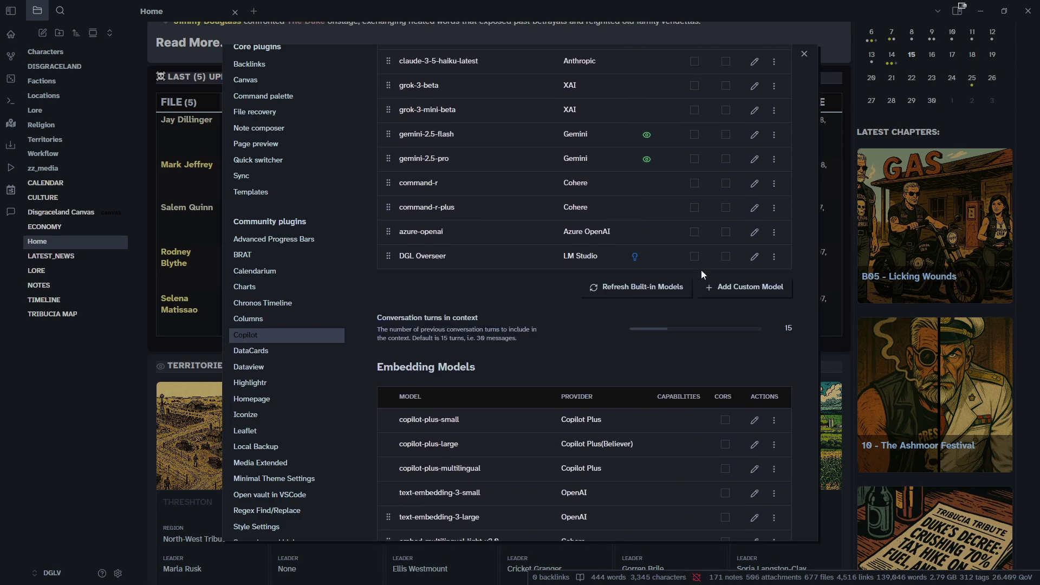
pyautogui.scroll(3, 664, 241)
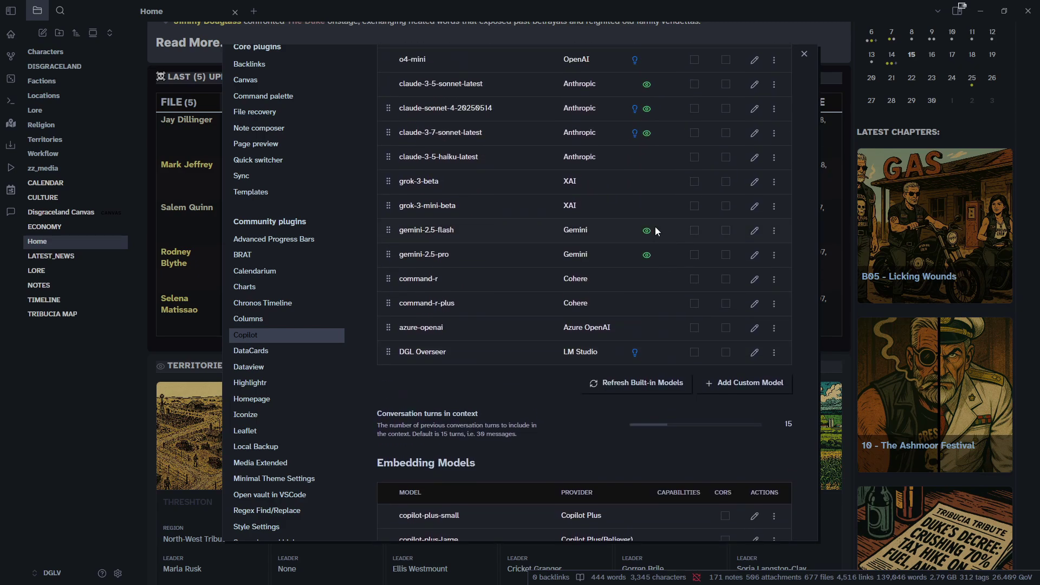
pyautogui.scroll(1, 655, 230)
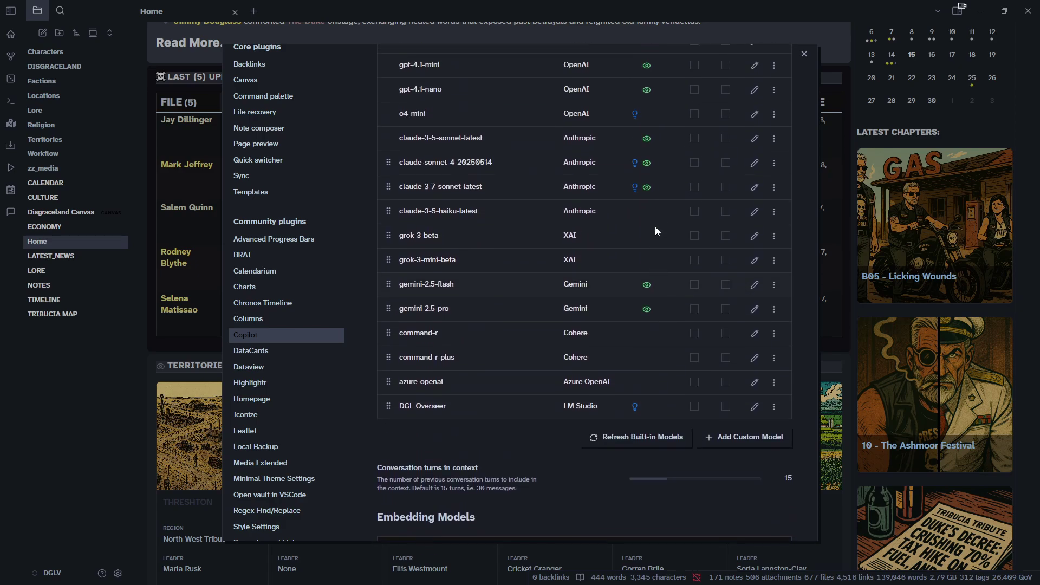
pyautogui.click(729, 446)
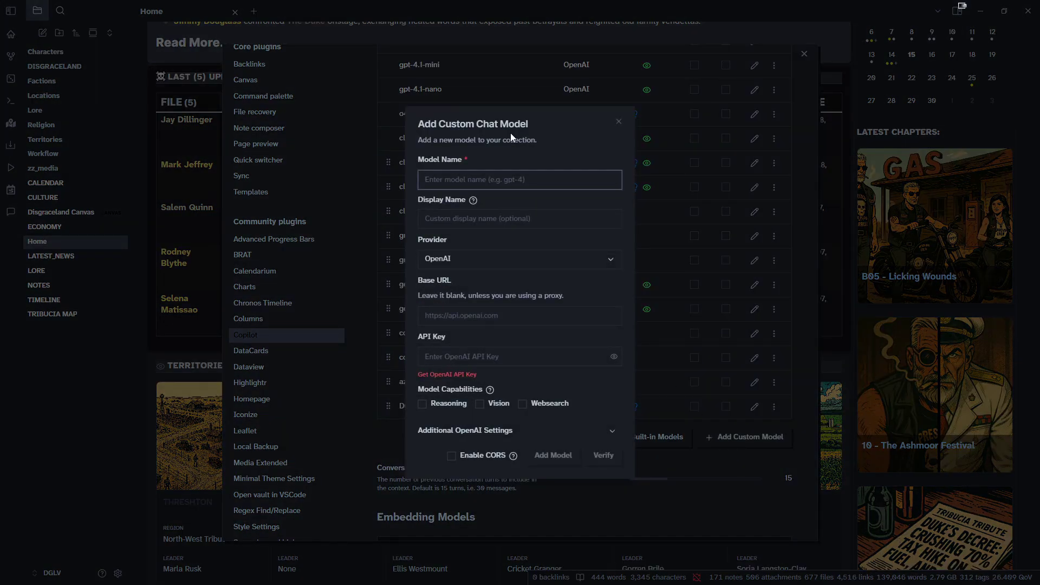
pyautogui.write('Gemma')
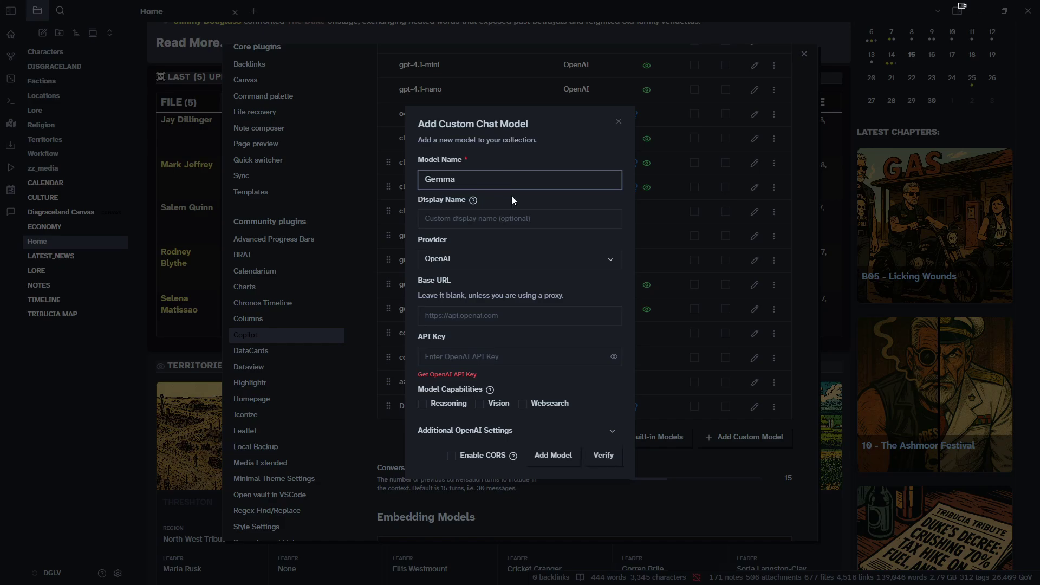
pyautogui.click(467, 260)
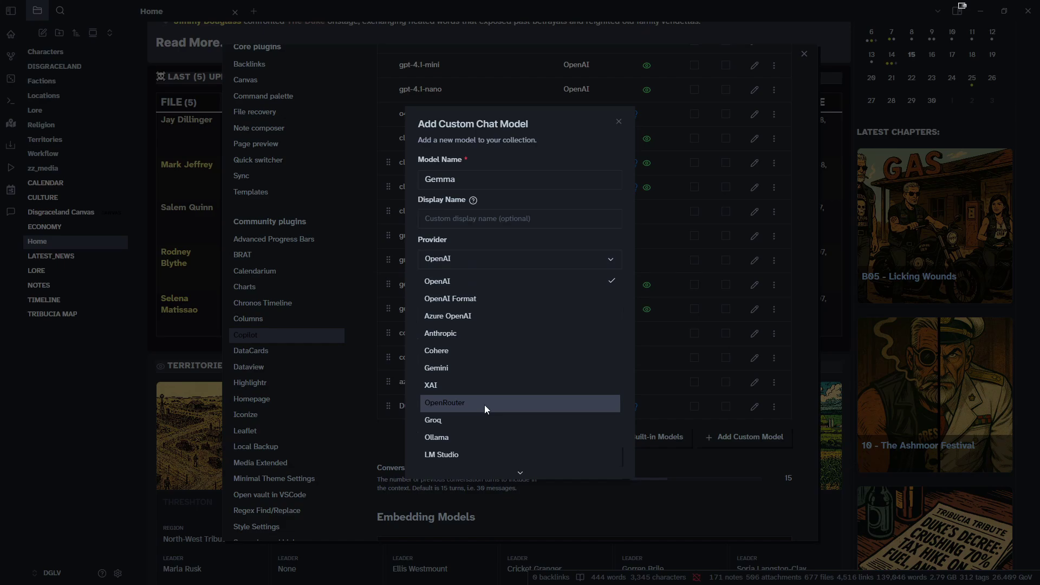
pyautogui.scroll(-1, 488, 404)
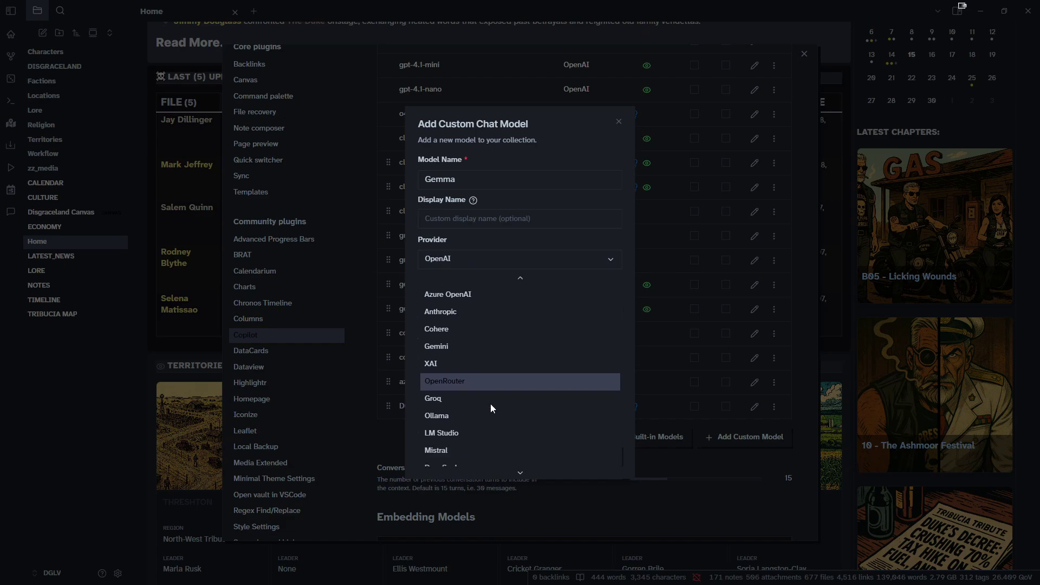
pyautogui.click(454, 432)
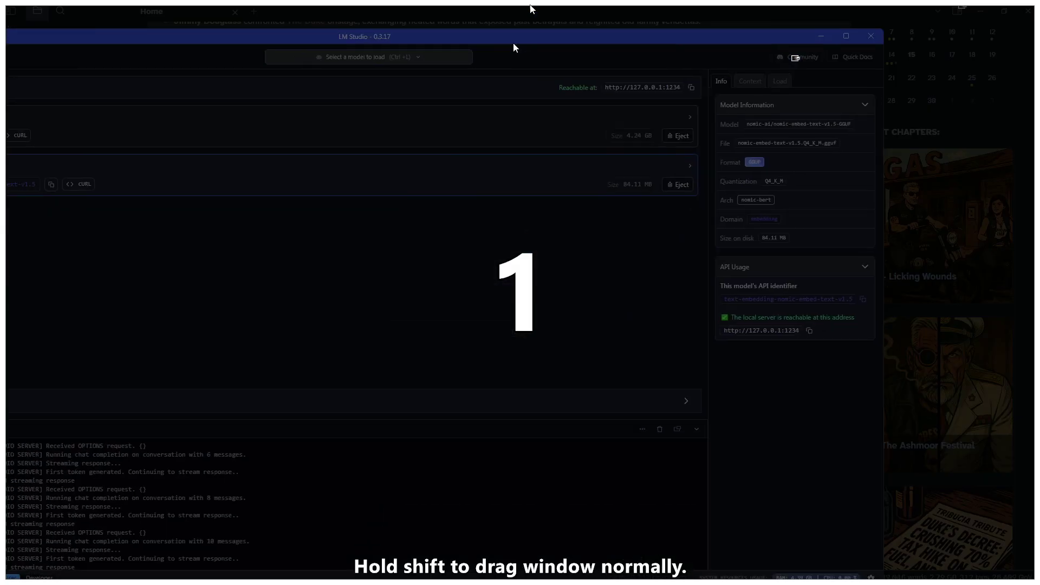
pyautogui.moveTo(529, 6); pyautogui.dragTo(708, 107)
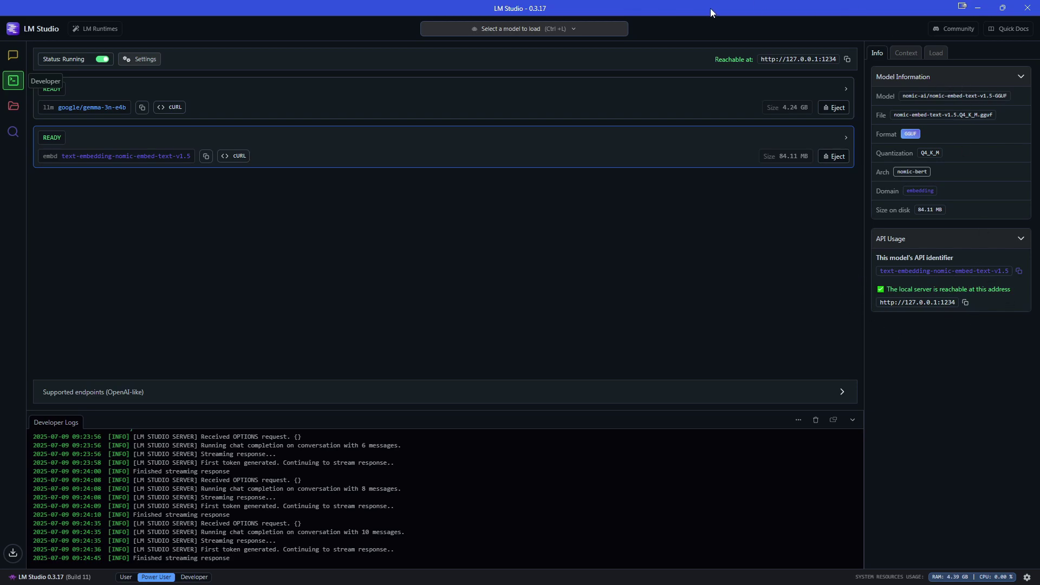
pyautogui.moveTo(710, 8); pyautogui.dragTo(5, 244)
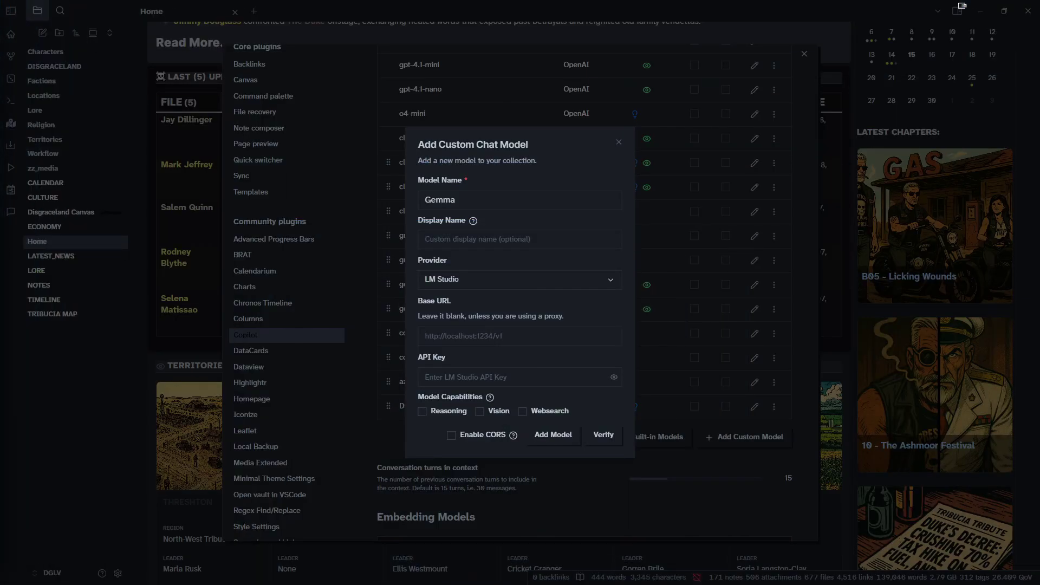
# Leave the base URL at its default, tick Reasoning and Vision, and verify the Gemma model
pyautogui.click(477, 338)
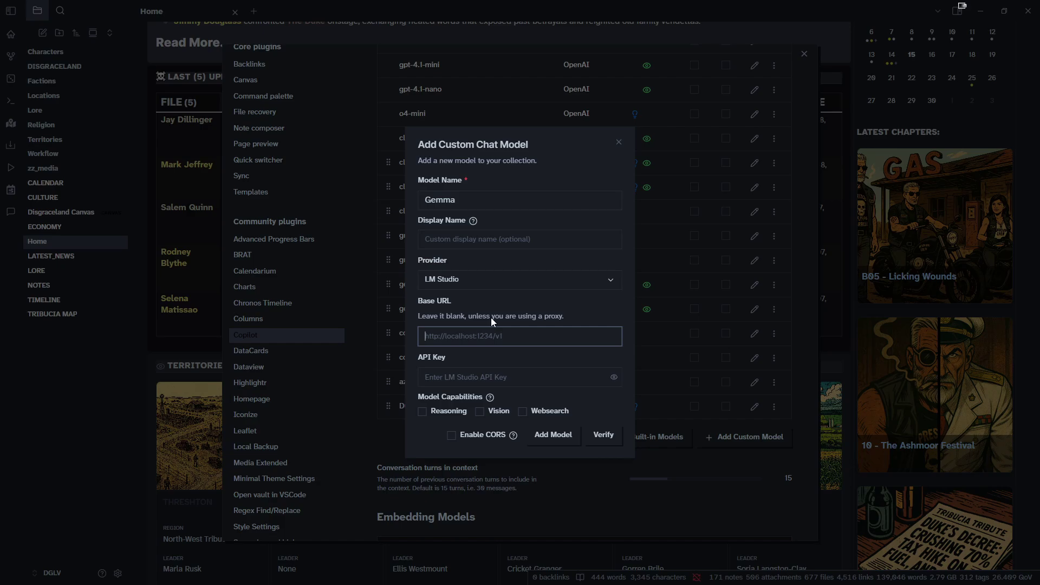
pyautogui.click(534, 261)
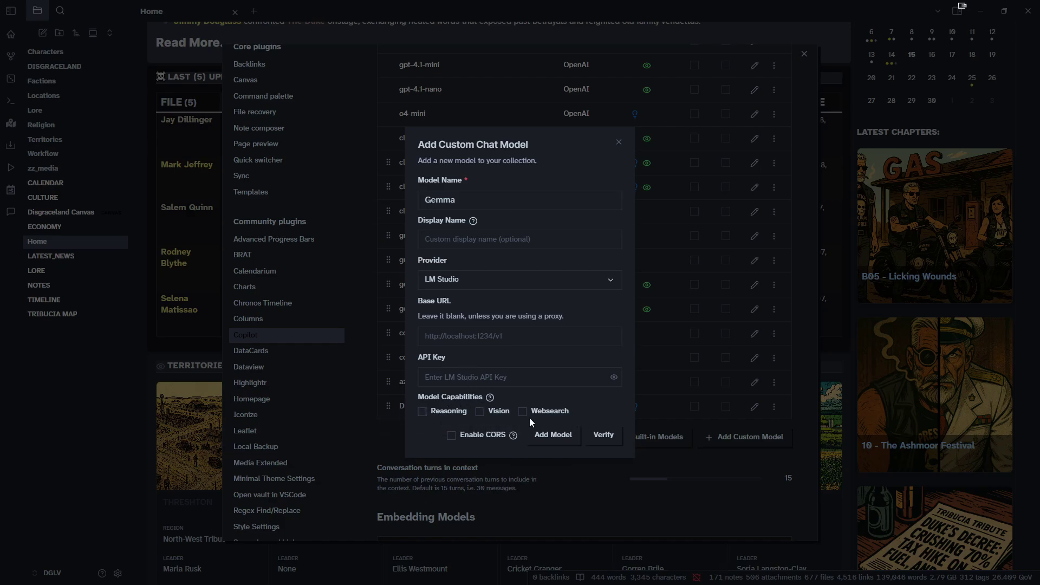
pyautogui.click(422, 412)
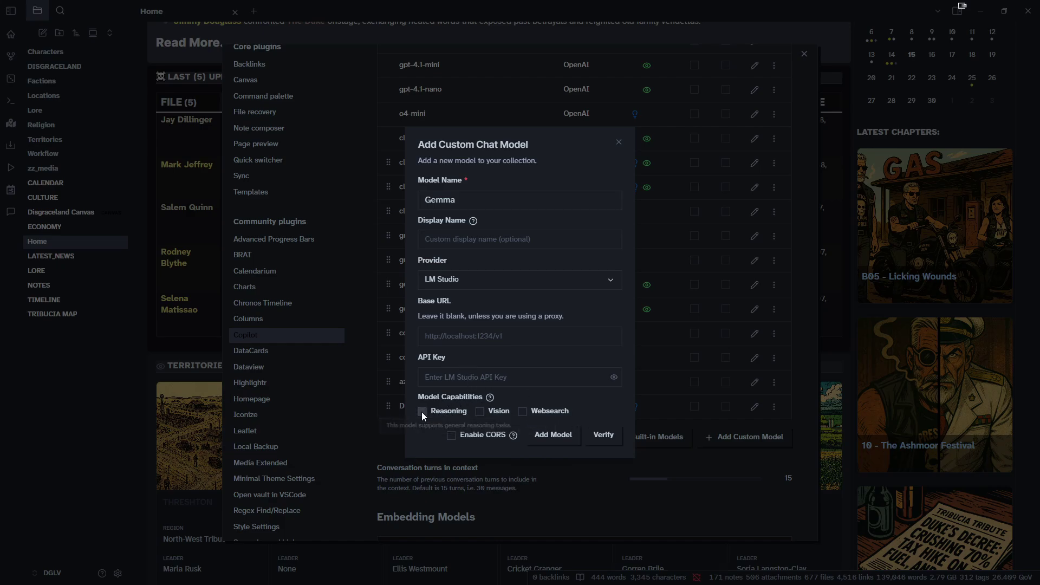
pyautogui.click(480, 411)
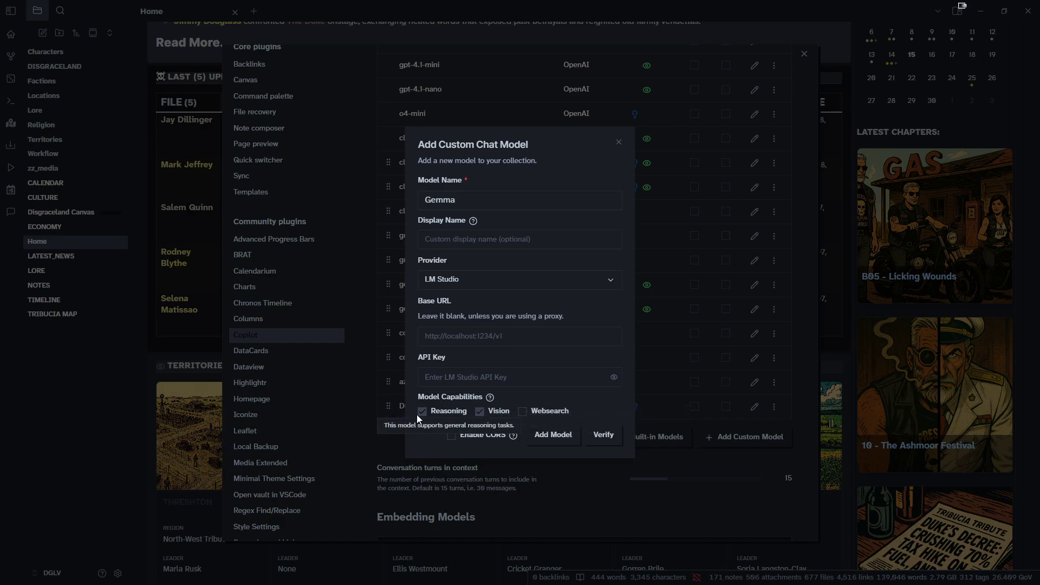
pyautogui.click(607, 435)
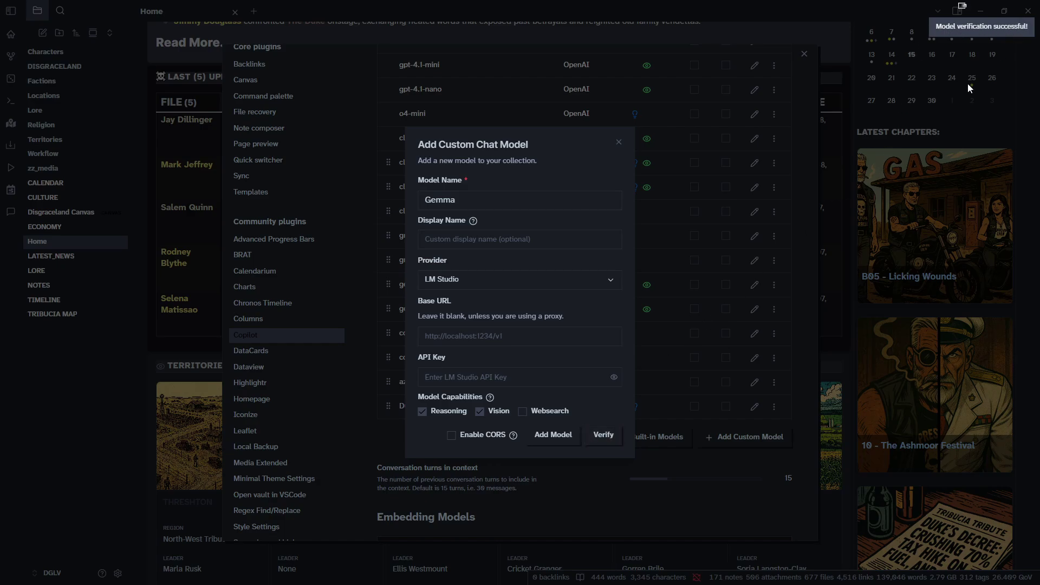
# Add Gemma to the chat model list and scroll down to the Embedding Models section
pyautogui.click(561, 434)
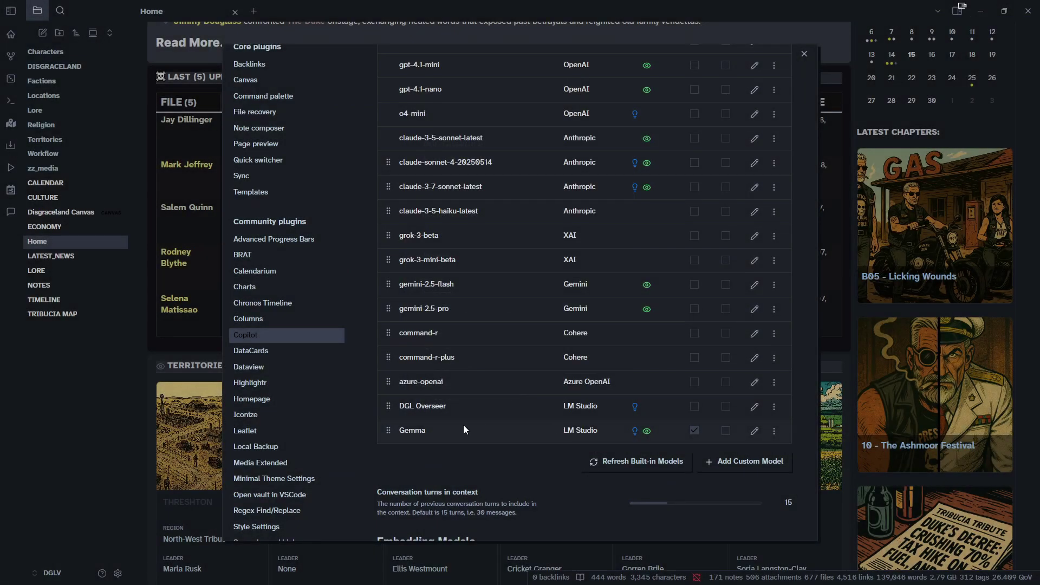
pyautogui.scroll(-6, 548, 285)
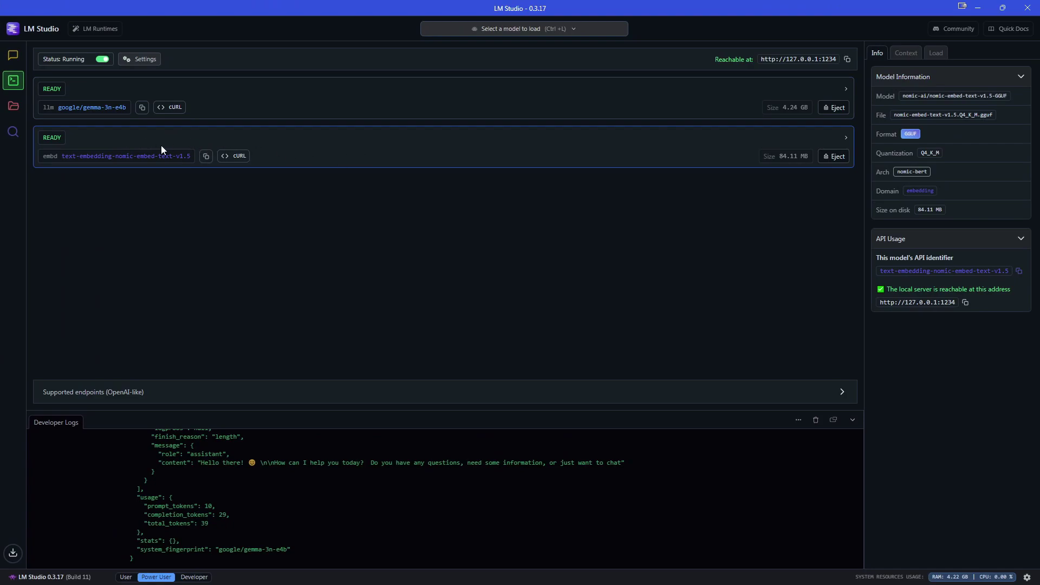
# Search LM Studio's models for 'nomi' and check the nomic-embed-text-v1.5 model's details
pyautogui.click(13, 132)
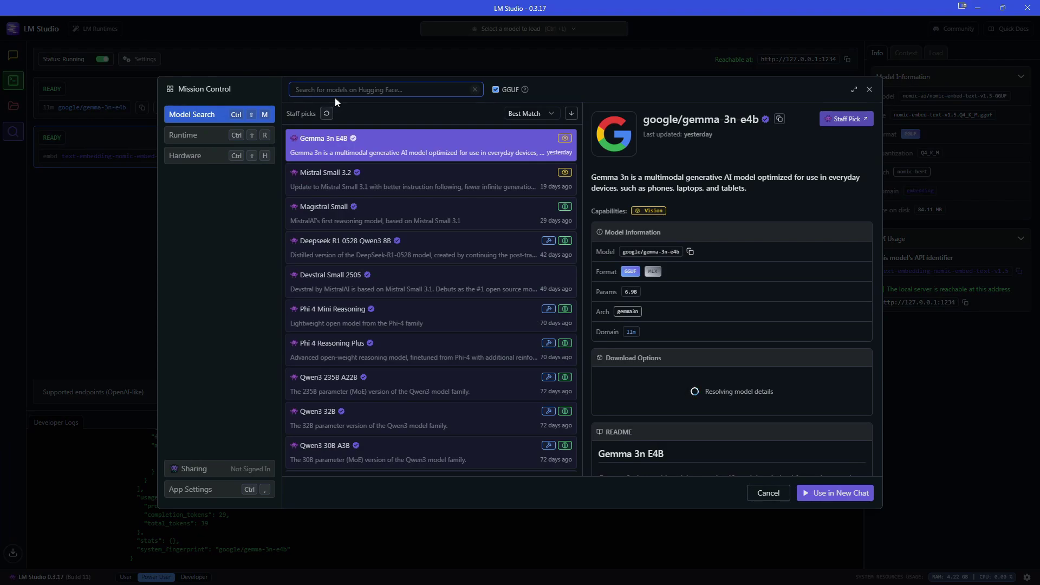
pyautogui.write('nomic')
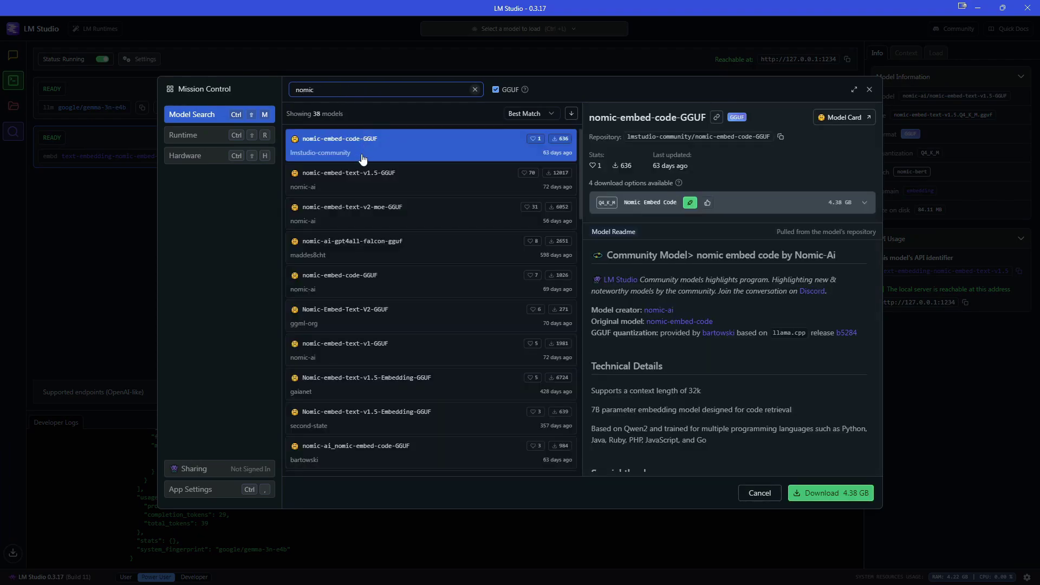
pyautogui.click(362, 184)
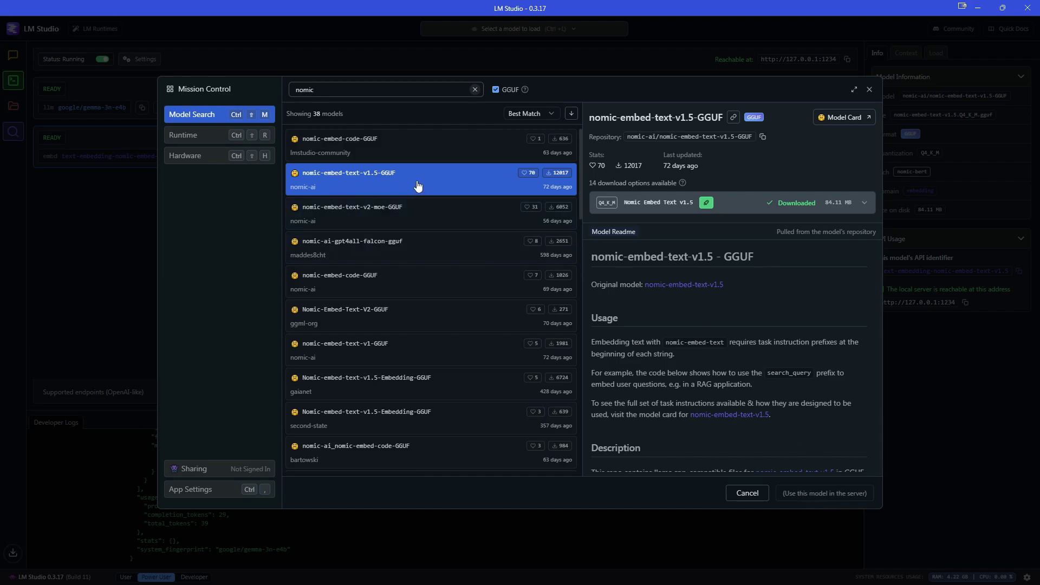
pyautogui.click(261, 163)
pyautogui.click(868, 90)
# Back in Obsidian, delete the old nomic embedding model entry
pyautogui.hotkey('alt', 'Tab')
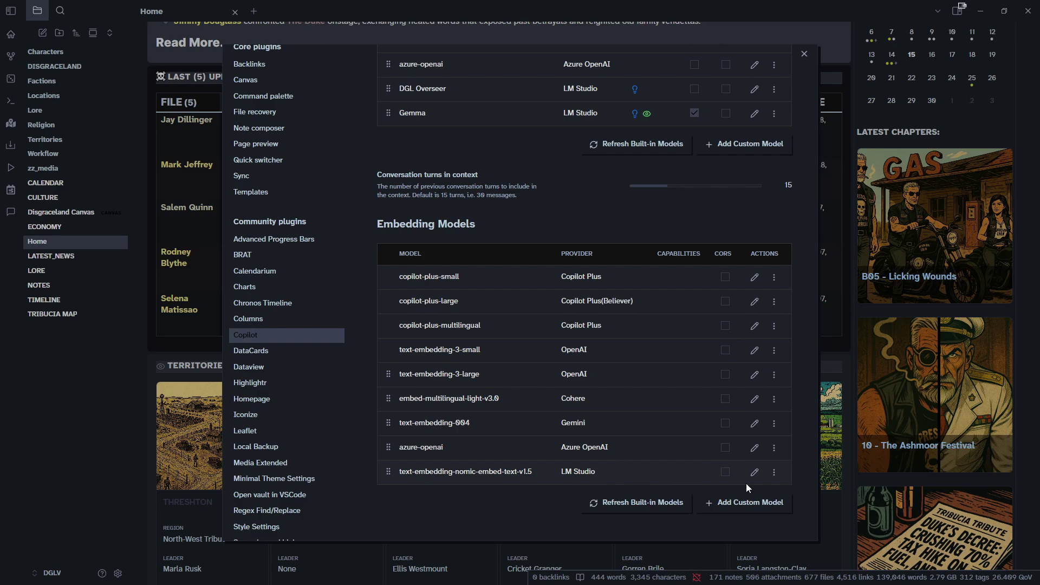
pyautogui.click(774, 475)
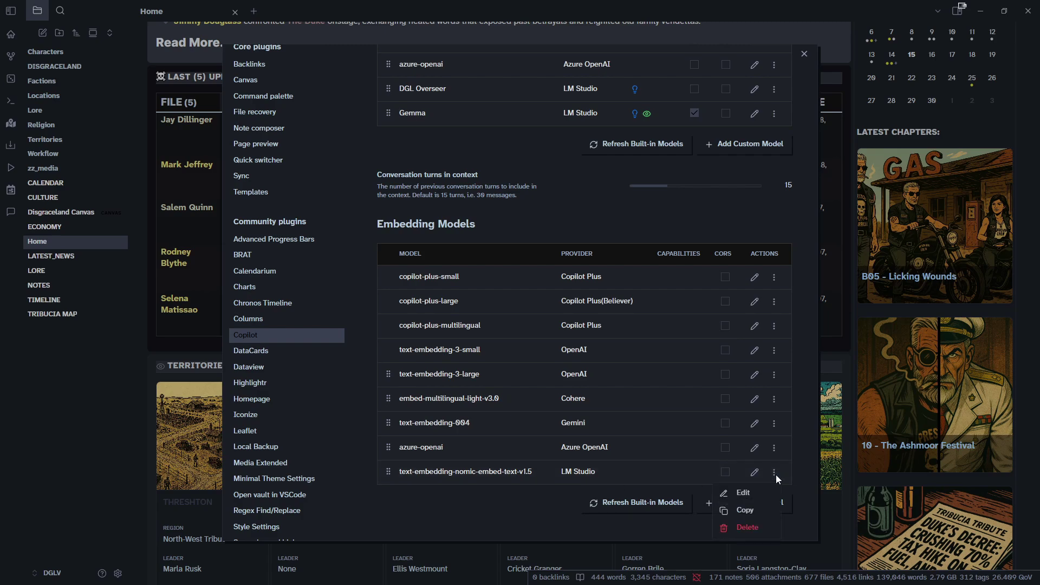
pyautogui.click(750, 525)
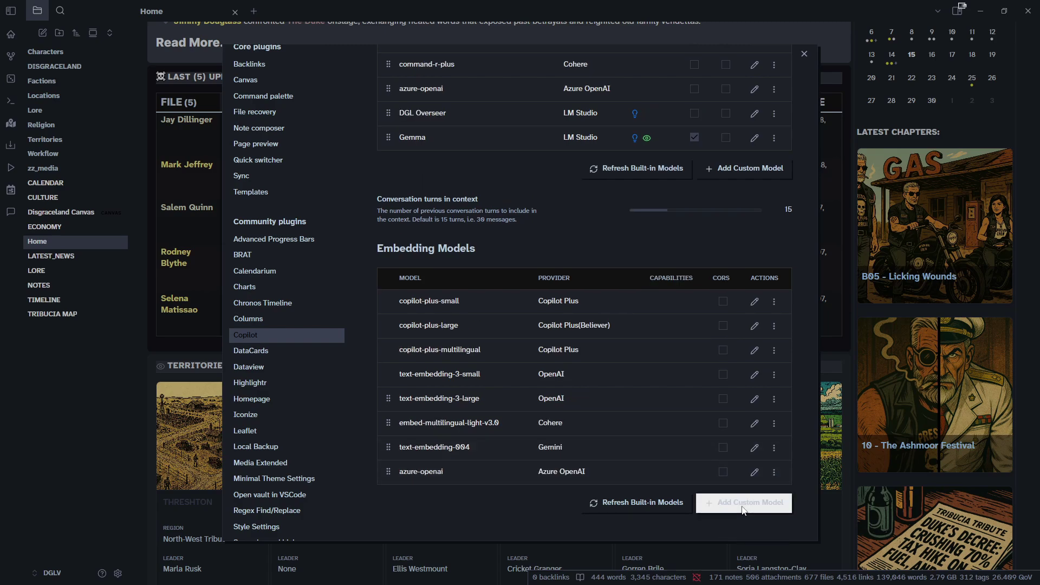
# Add a verified custom embedding model named embed with LM Studio as provider
pyautogui.click(727, 505)
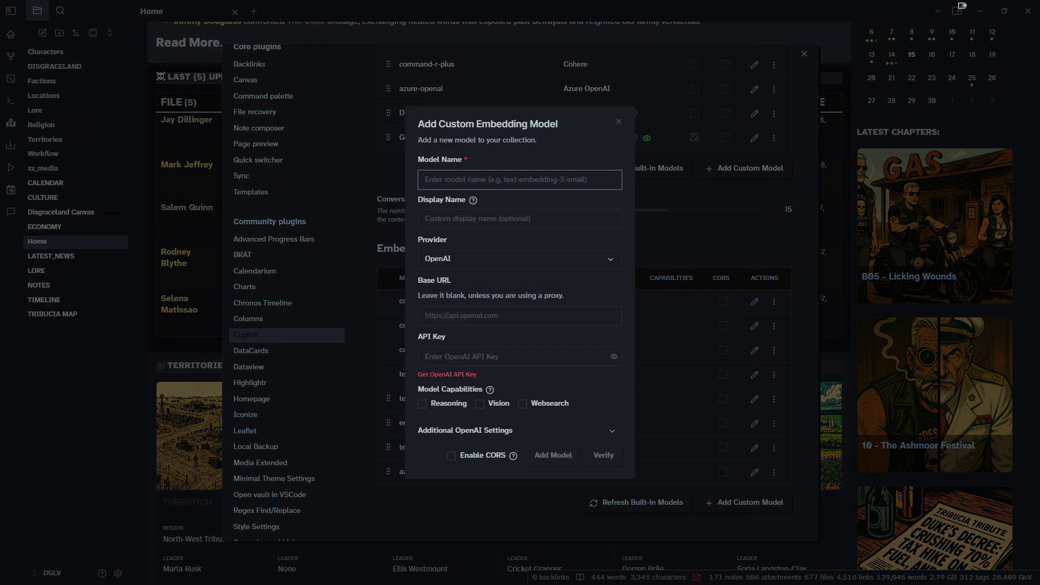
pyautogui.write('embed')
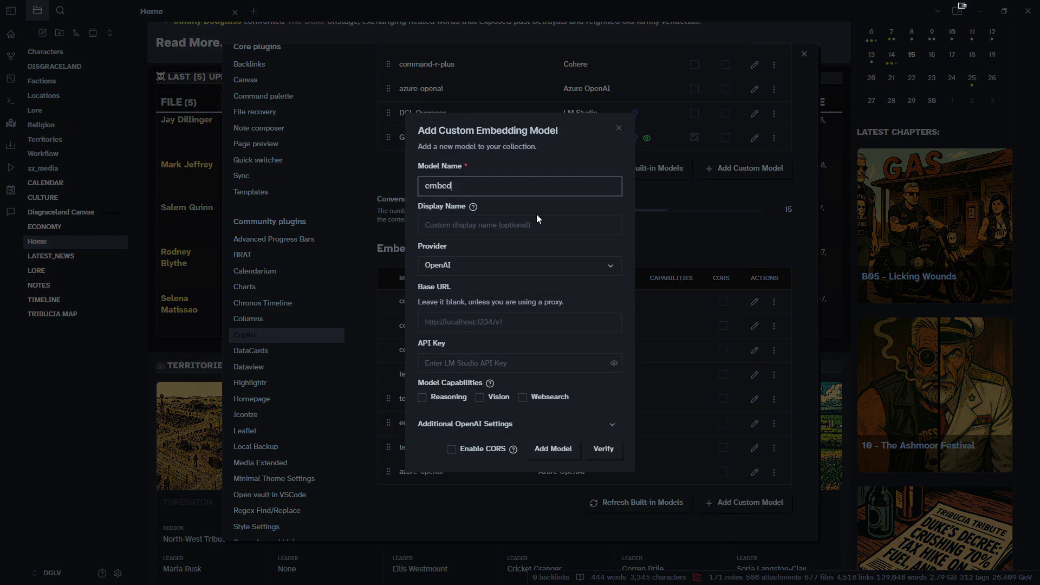
pyautogui.click(469, 264)
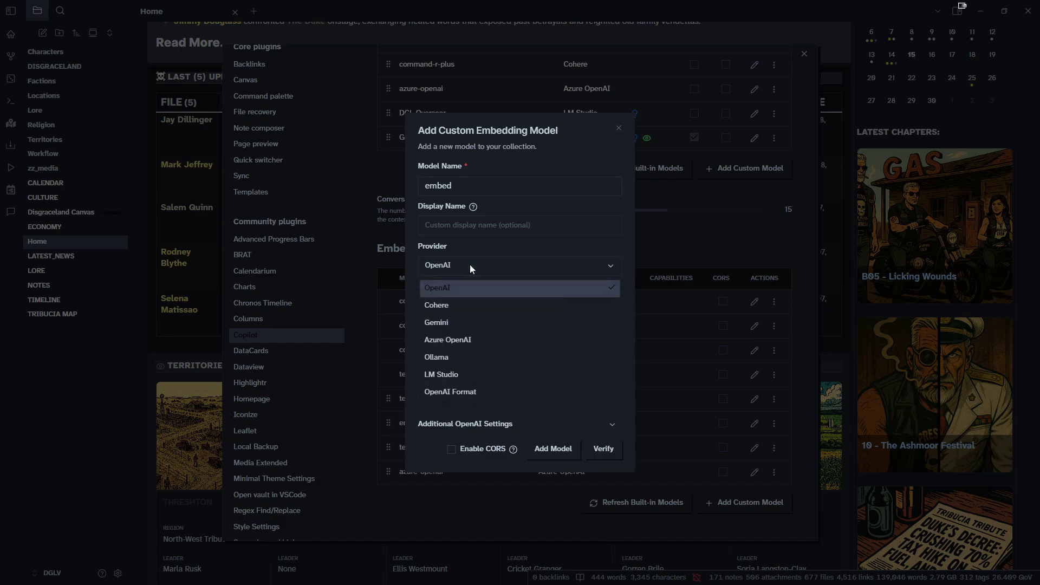
pyautogui.click(459, 375)
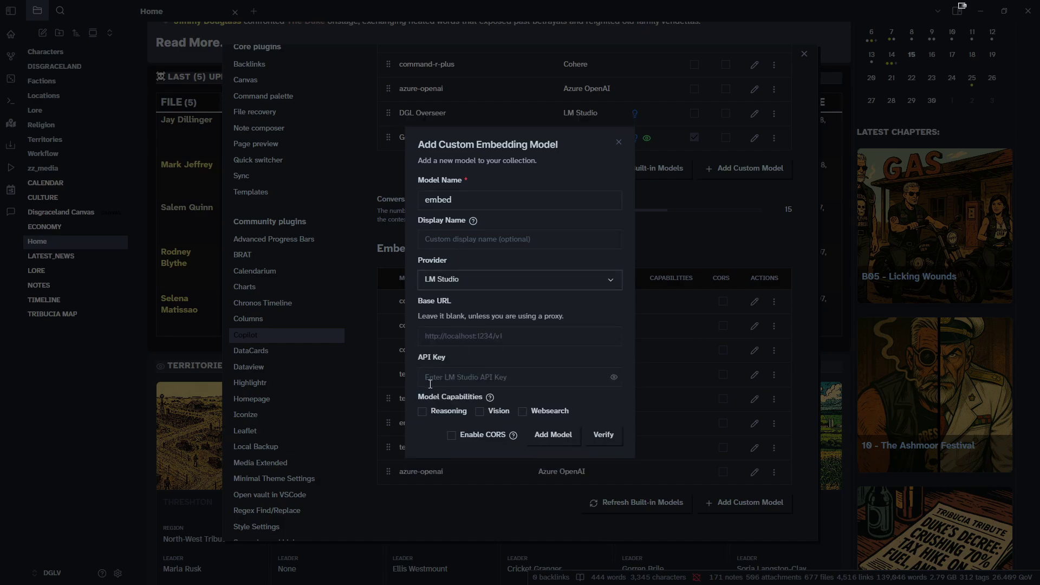
pyautogui.click(604, 436)
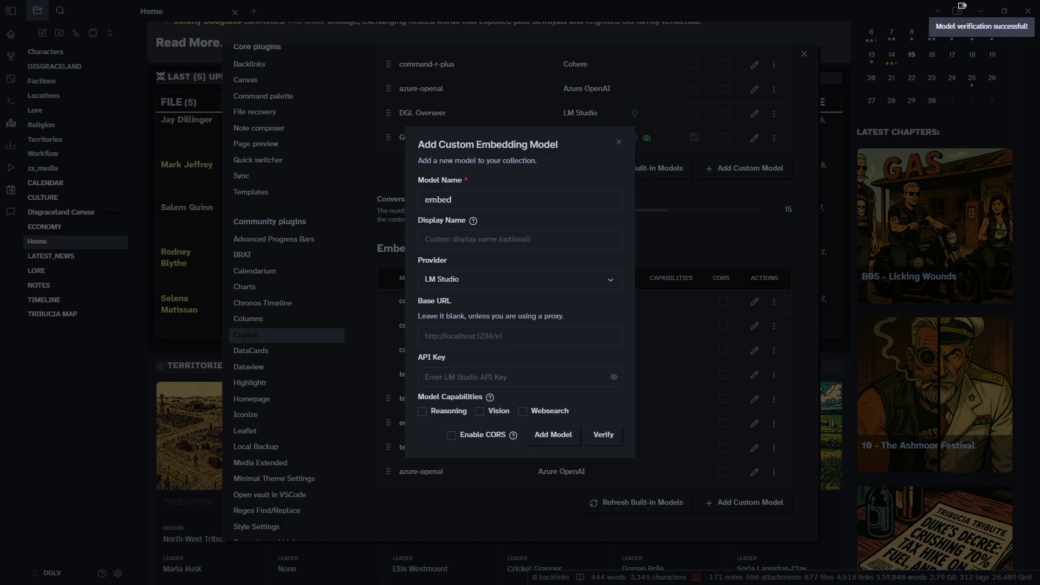
pyautogui.click(547, 435)
pyautogui.click(537, 513)
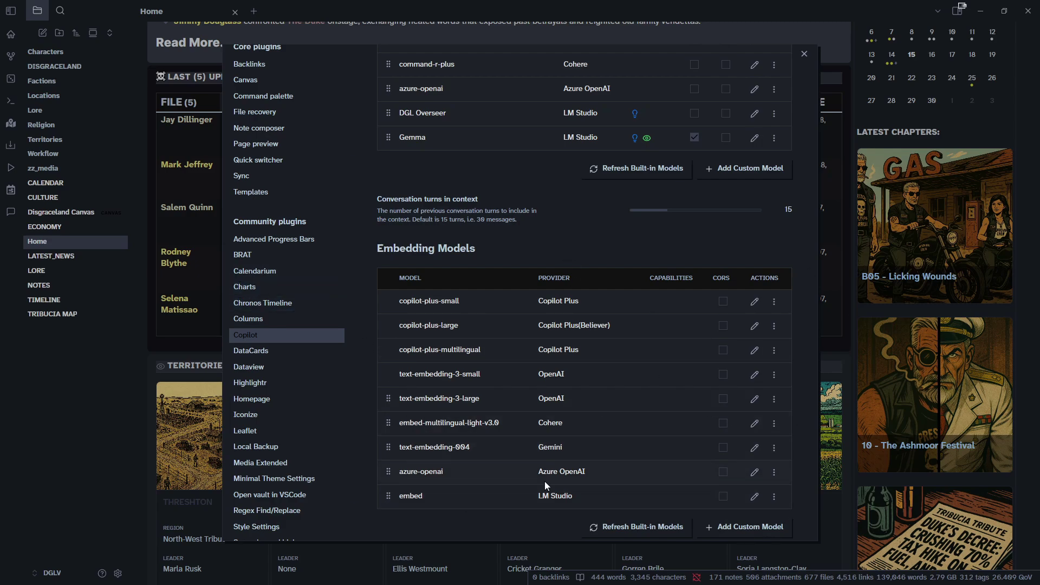
# In the general Copilot settings, set the default chat model to Gemma (LM Studio)
pyautogui.scroll(15, 488, 490)
pyautogui.click(400, 125)
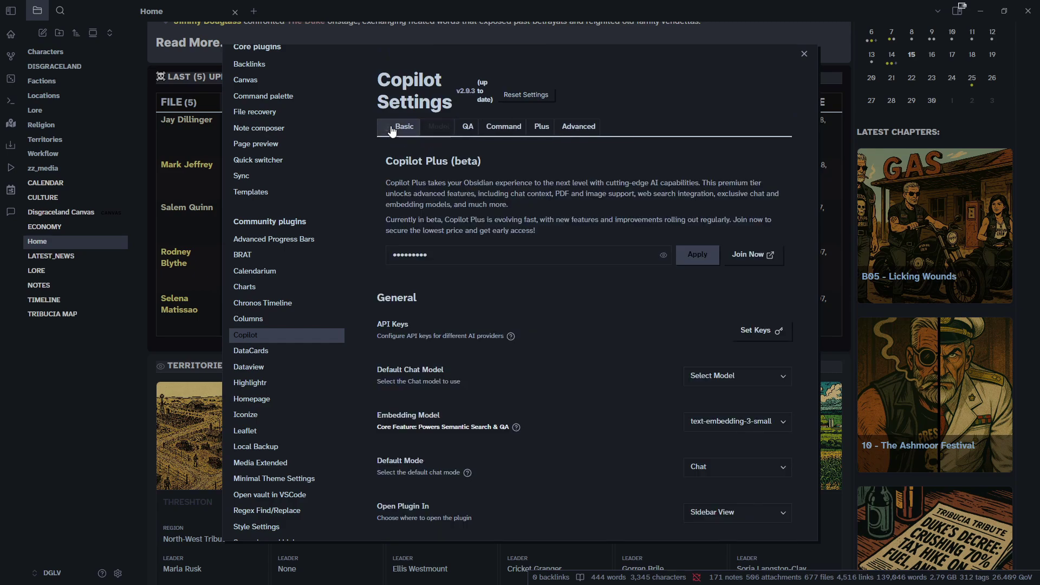
pyautogui.click(732, 371)
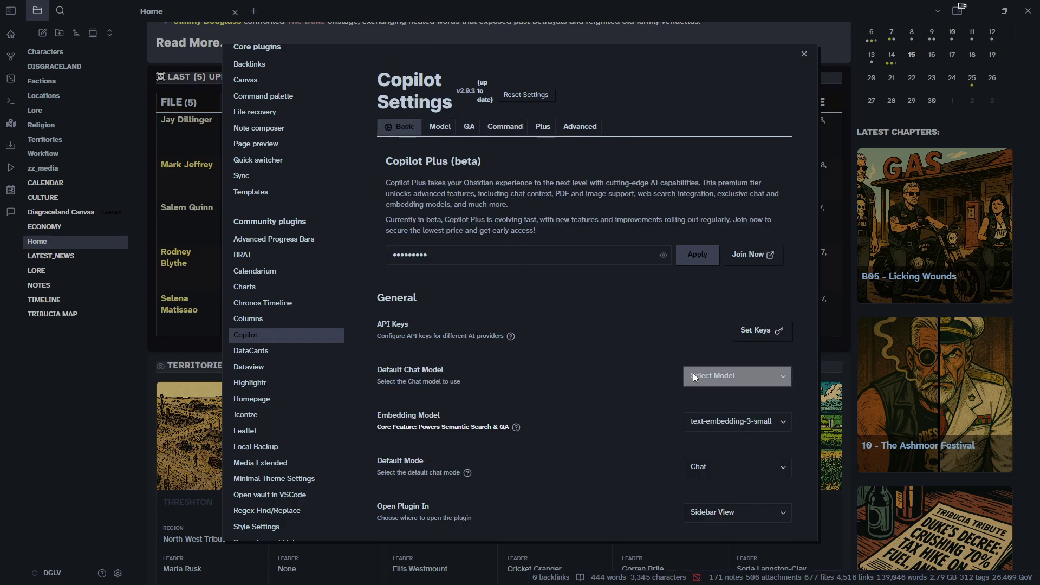
pyautogui.click(693, 373)
pyautogui.click(730, 421)
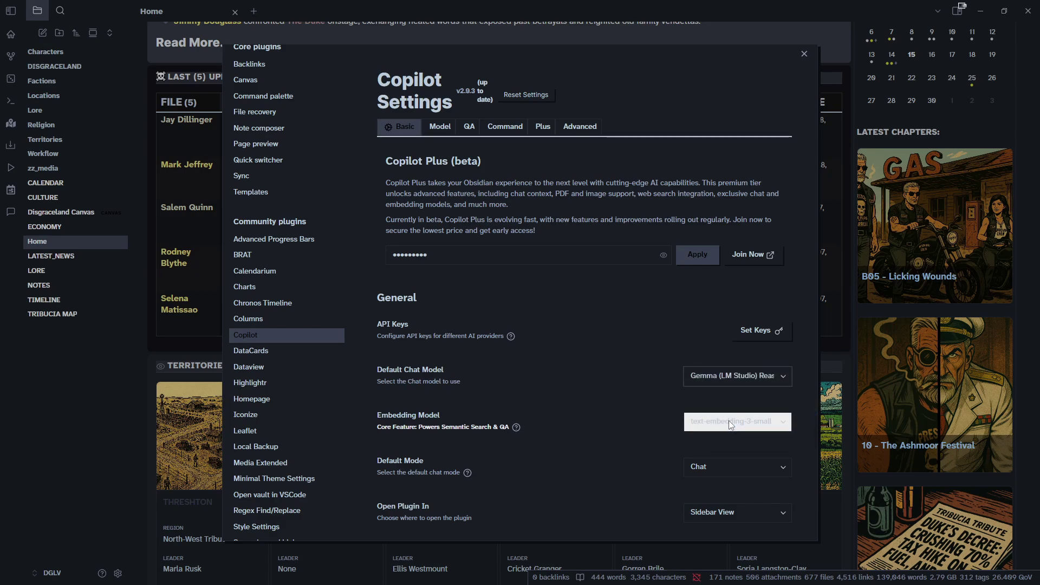
# Set the embedding model to embed (LM Studio) and confirm rebuilding the vault index
pyautogui.click(709, 421)
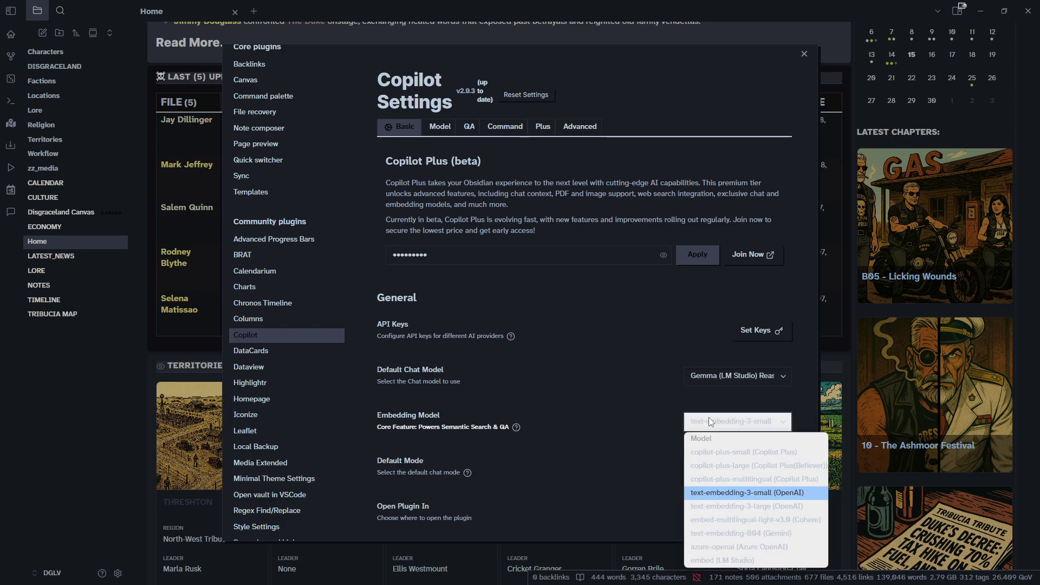
pyautogui.click(722, 560)
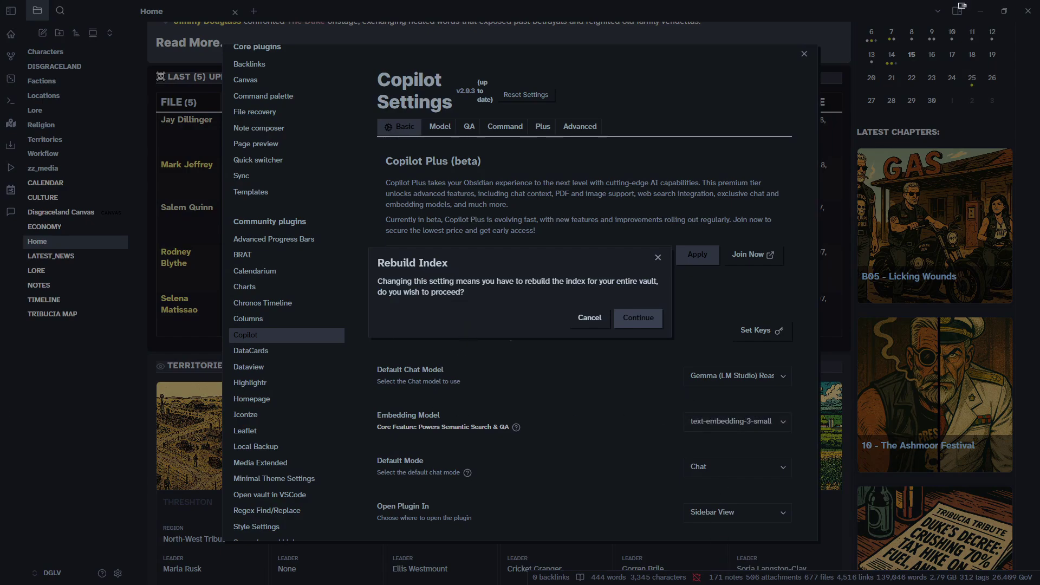
pyautogui.click(642, 322)
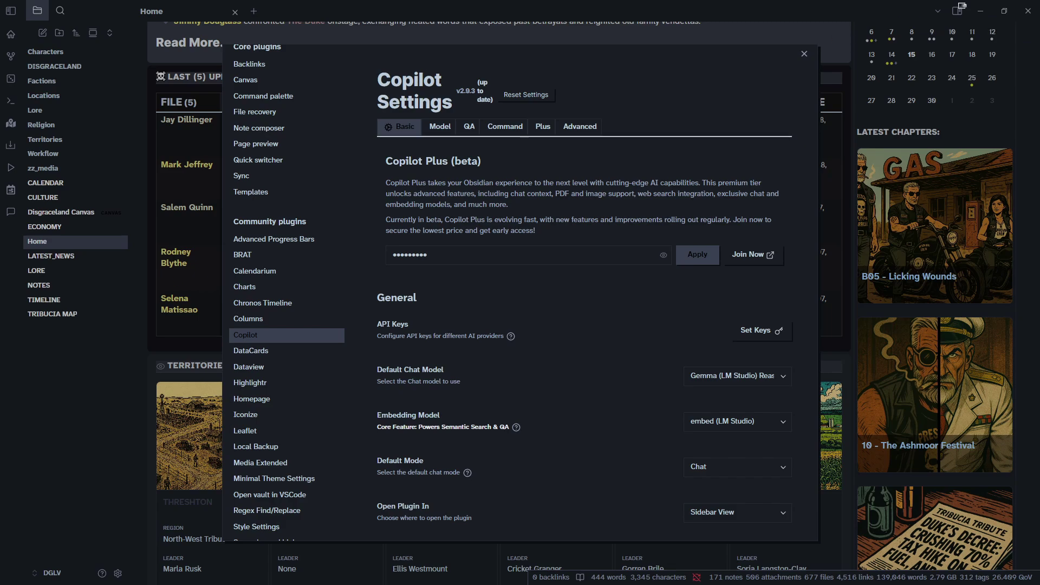
# Keep Chat as the default mode and the plugin opening in the sidebar
pyautogui.scroll(-3, 479, 316)
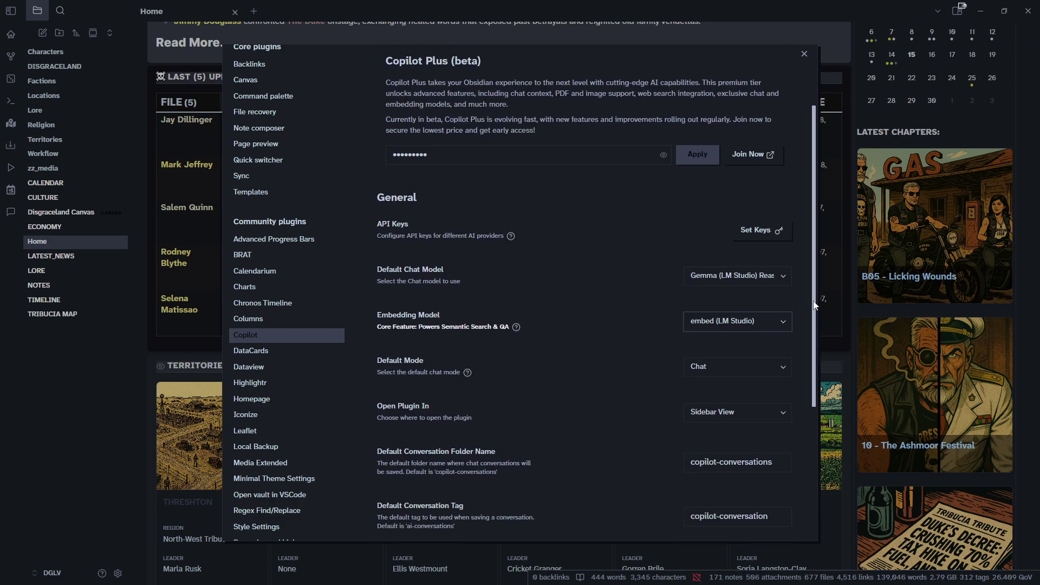
pyautogui.moveTo(478, 316)
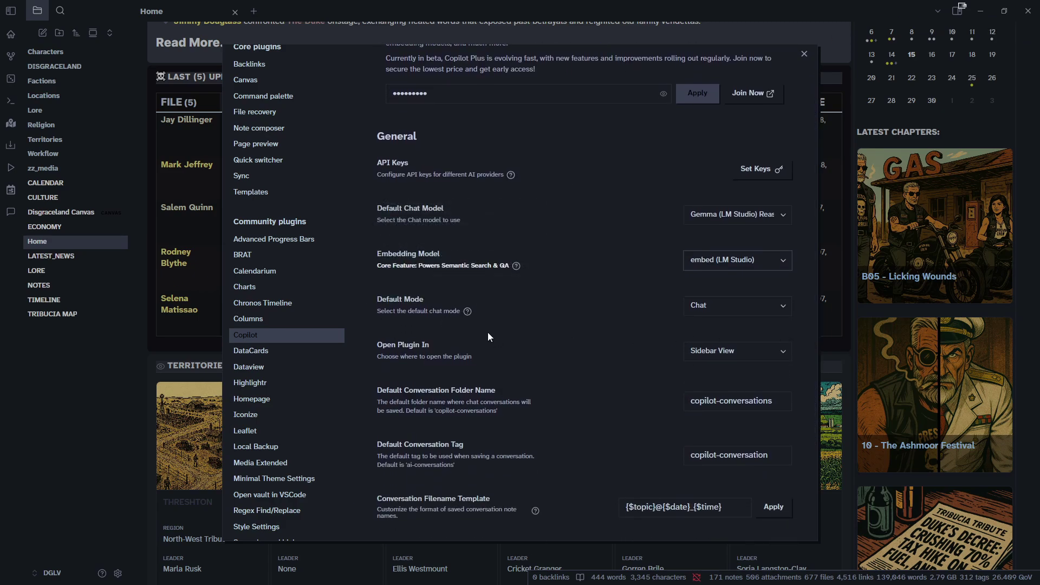
pyautogui.click(768, 300)
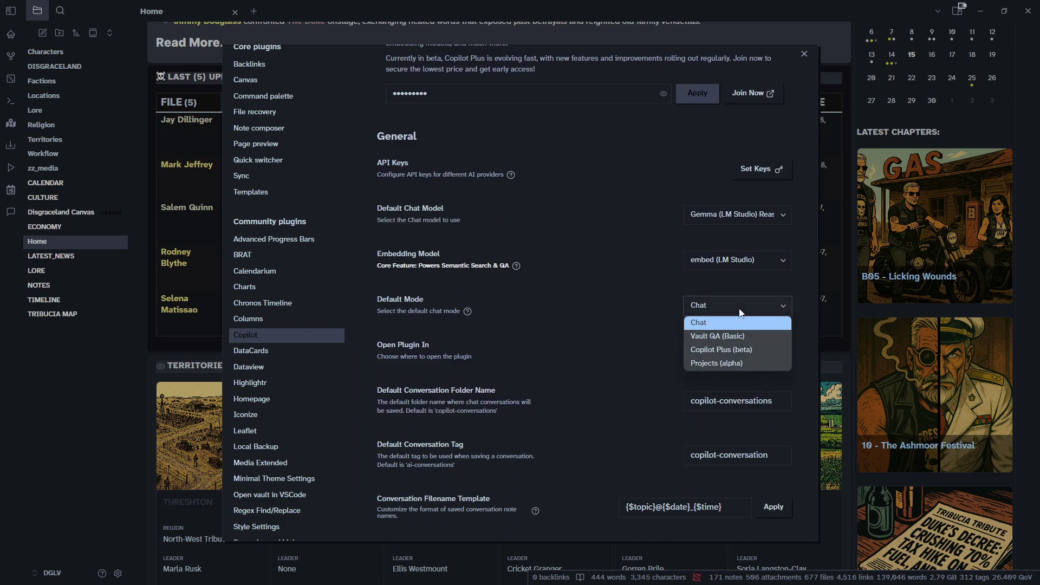
pyautogui.click(741, 323)
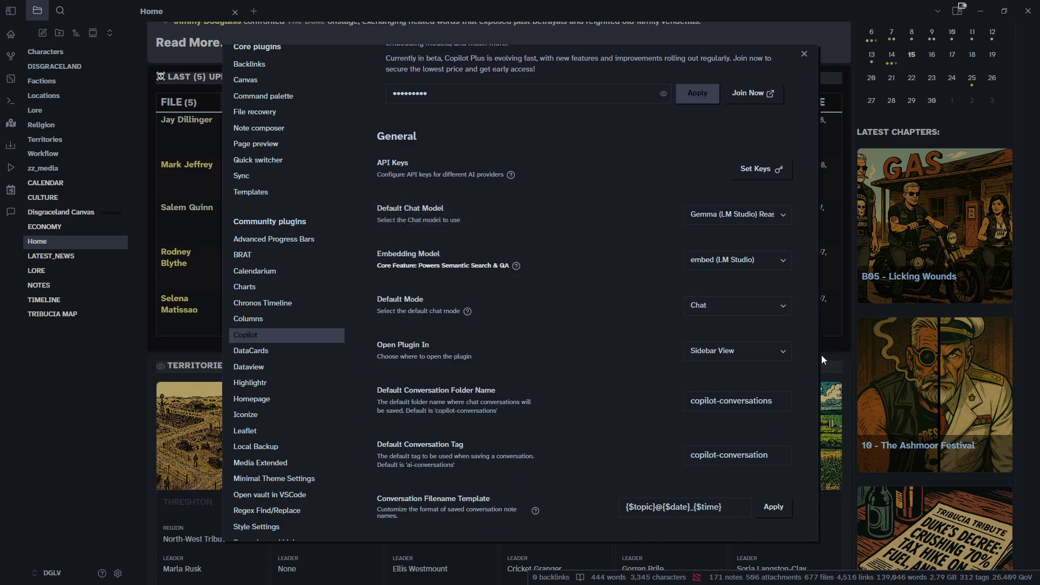
pyautogui.click(715, 351)
pyautogui.click(705, 382)
# Go to the Advanced Copilot settings page for system prompt, encryption and debug mode
pyautogui.scroll(-3, 600, 401)
pyautogui.scroll(3, 539, 219)
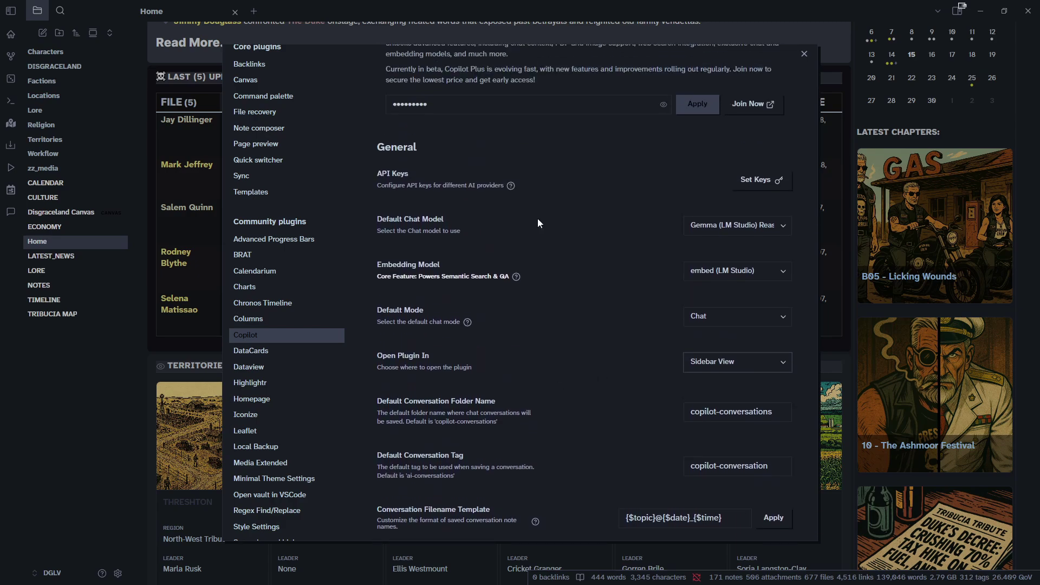
pyautogui.scroll(3, 492, 265)
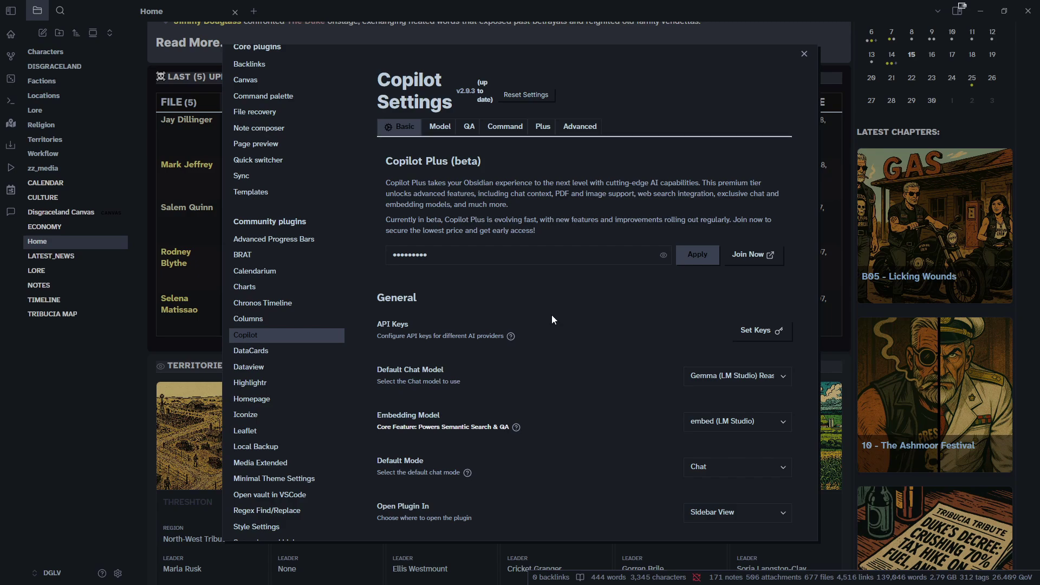
pyautogui.click(578, 127)
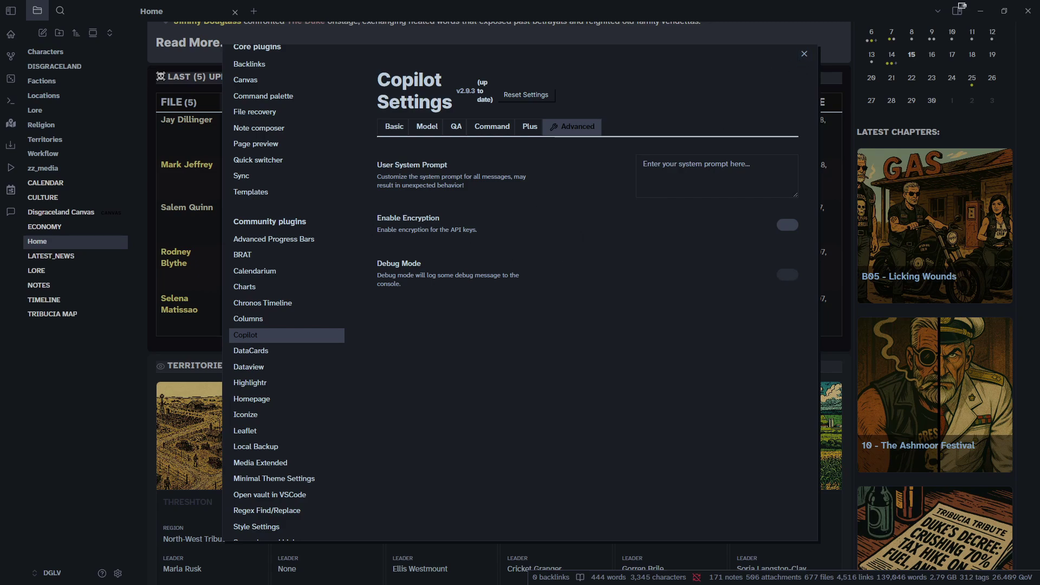
# Close the Copilot settings dialog to return to the Home note
pyautogui.click(804, 53)
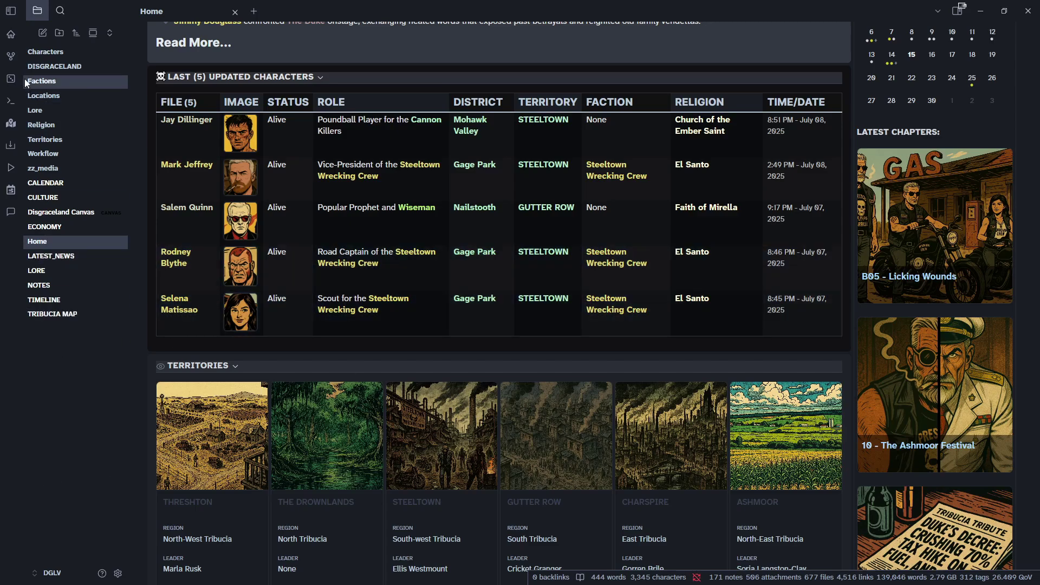
# Open the Copilot chat and send 'Hello Gemma'
pyautogui.click(11, 212)
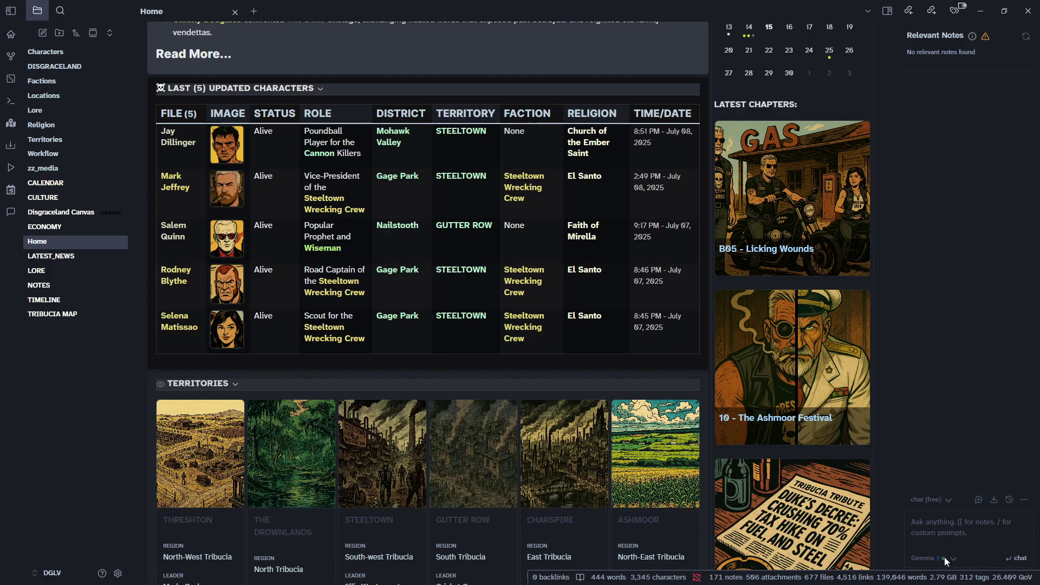
pyautogui.write('H')
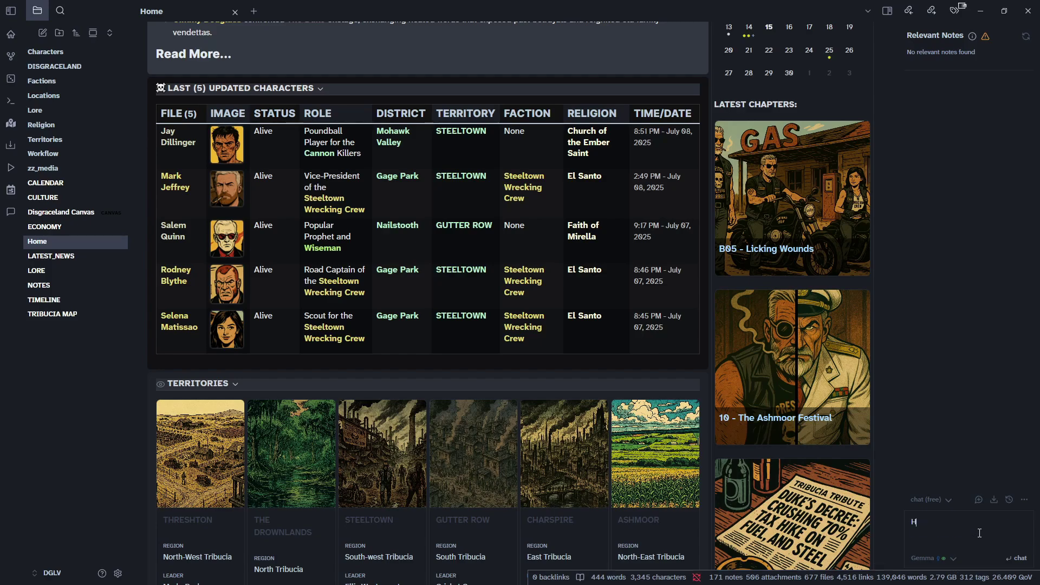
pyautogui.write('ello Gemma')
pyautogui.press('Return')
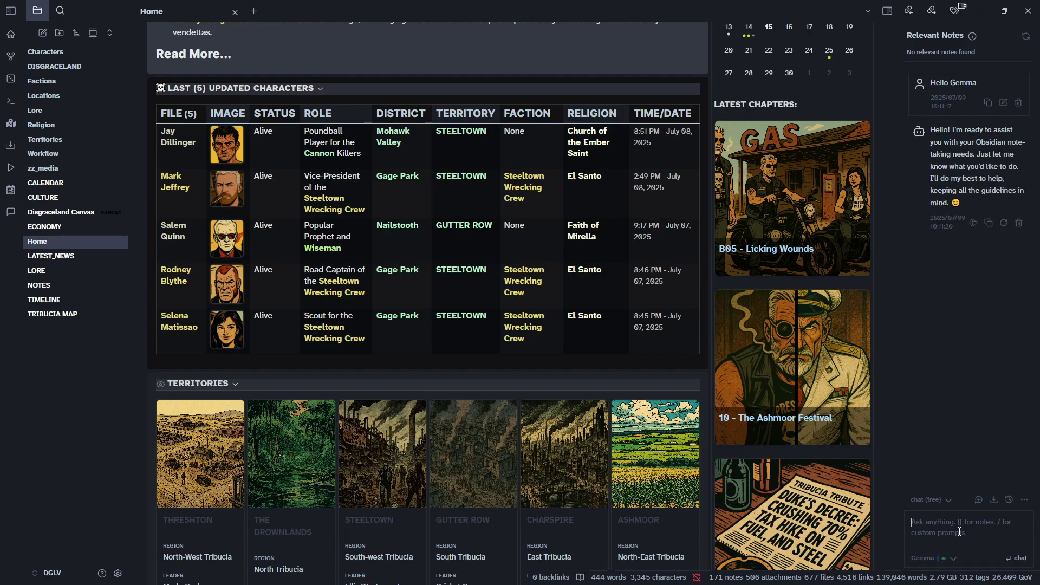
pyautogui.write('Tell me about')
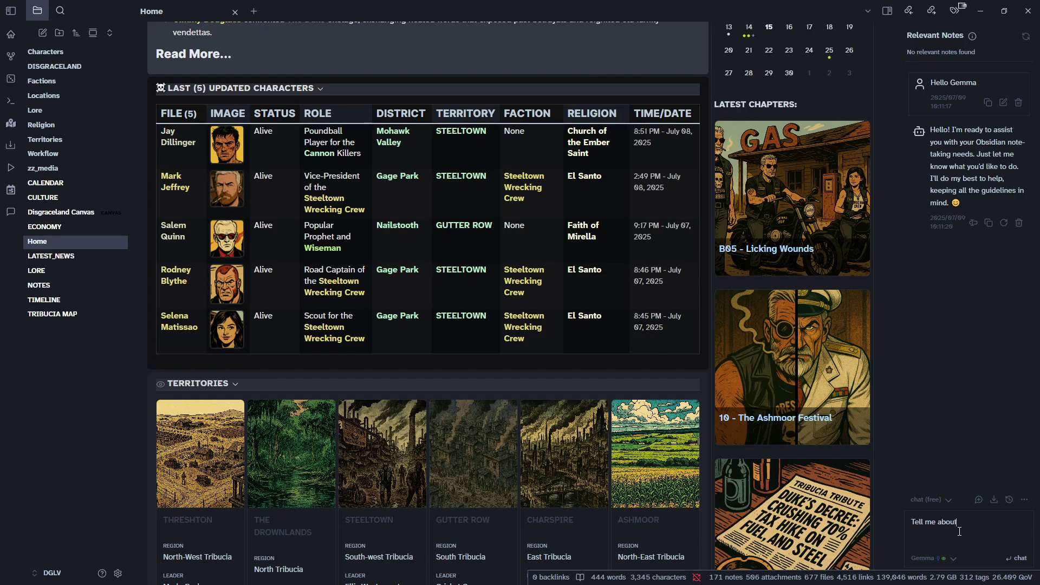
pyautogui.write(' [[Mark')
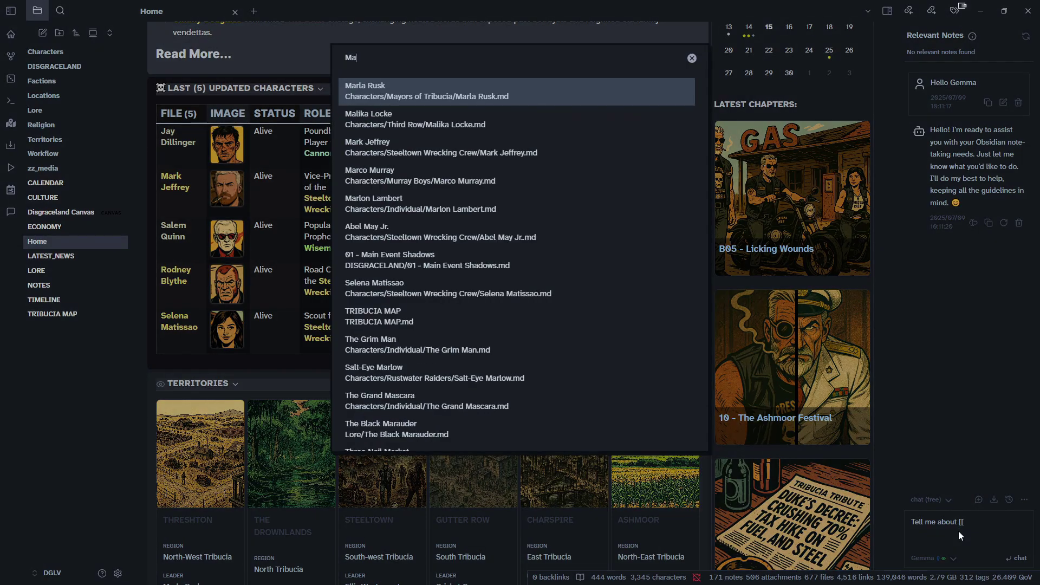
pyautogui.press('Return')
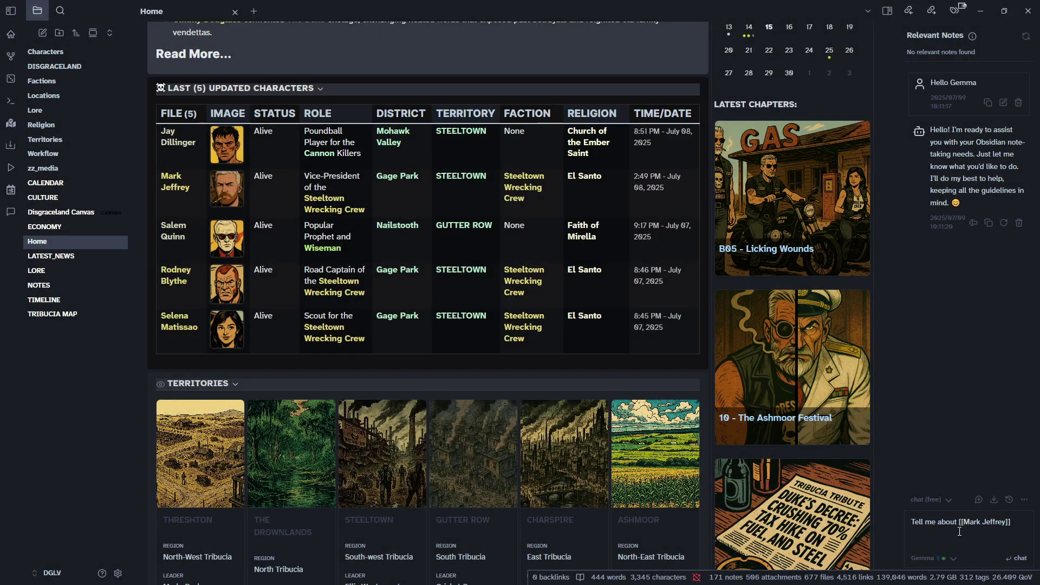
pyautogui.press('Return')
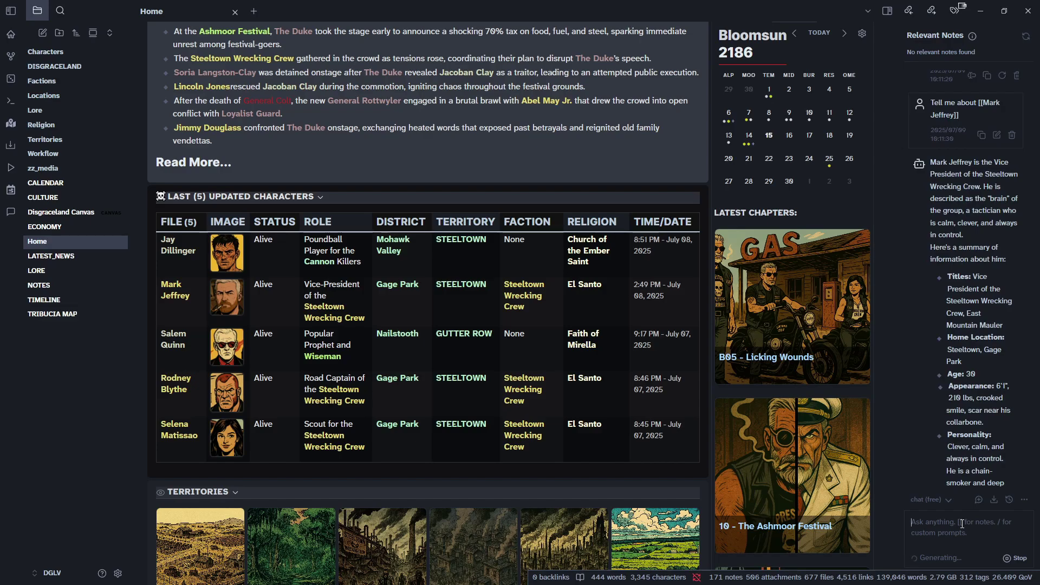
# Ask Copilot for 'good storylines featuring' the linked character note and scroll through the streamed plot ideas
pyautogui.write('Give me some')
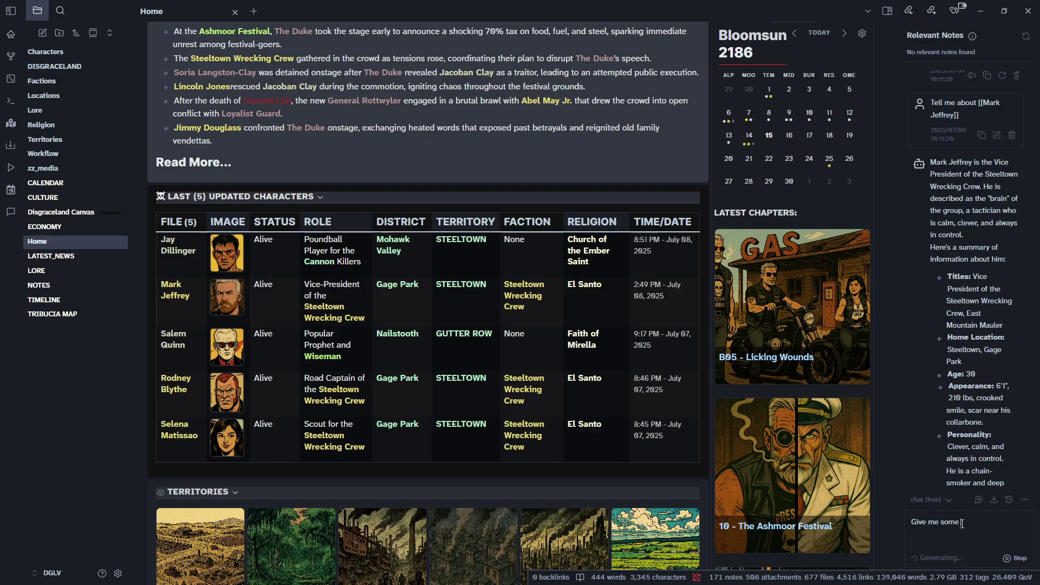
pyautogui.write(' good sttorylines featuring Mark jef')
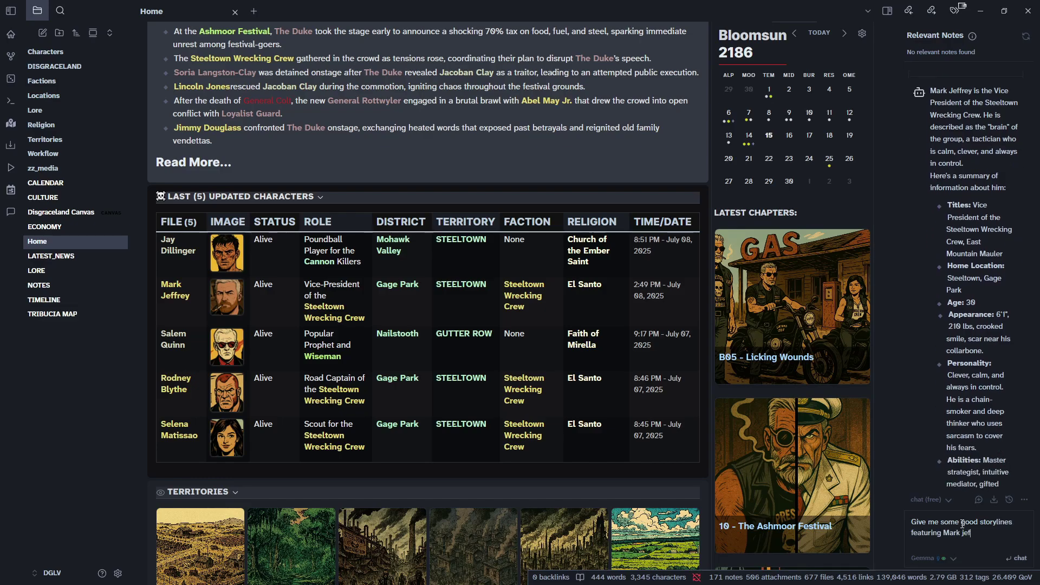
pyautogui.press('BackSpace')
pyautogui.press('BackSpace')
pyautogui.press('BackSpace')
pyautogui.press('BackSpace')
pyautogui.press('BackSpace')
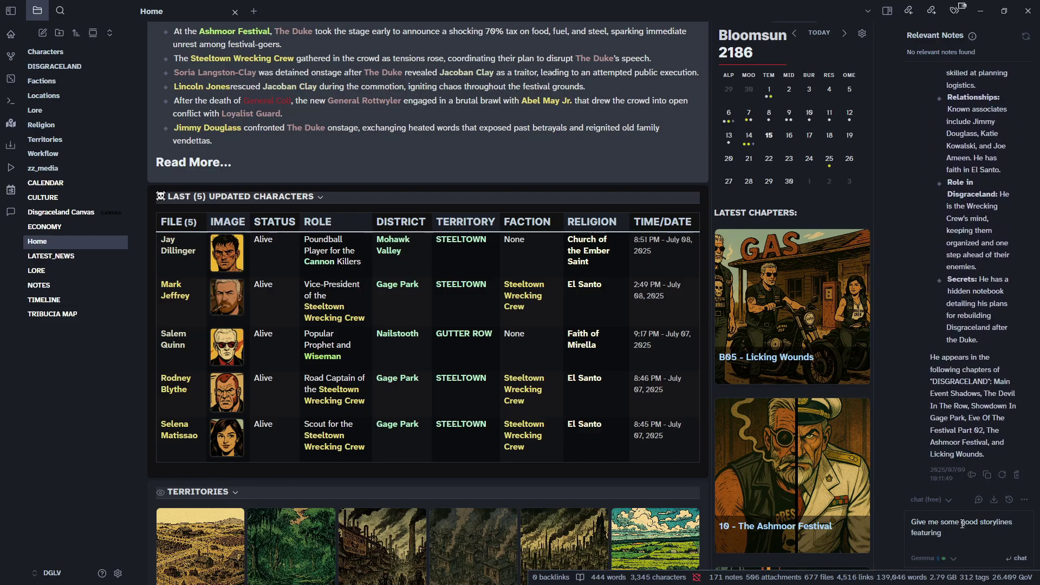
pyautogui.write('rk')
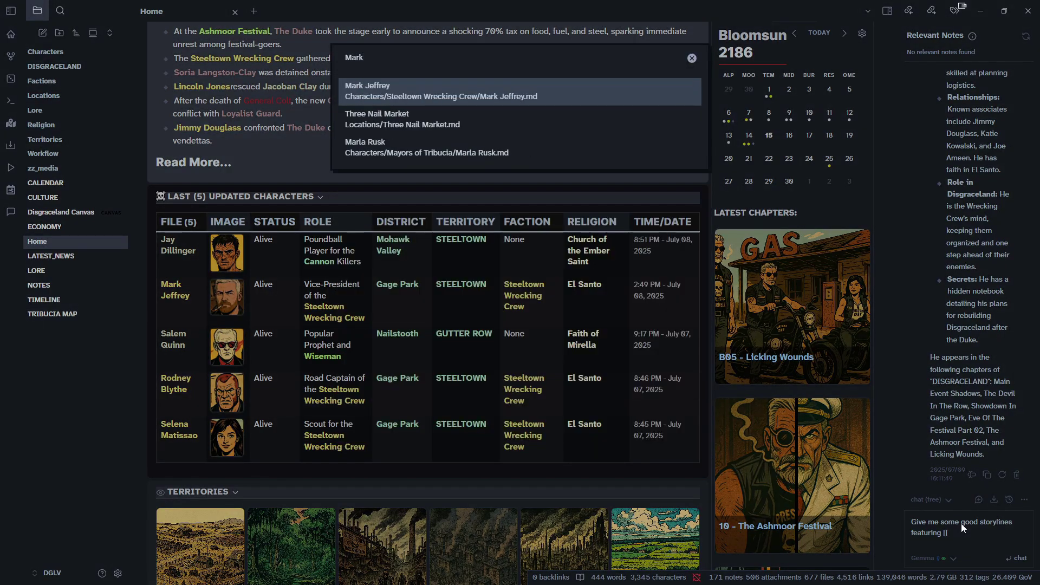
pyautogui.press('Return')
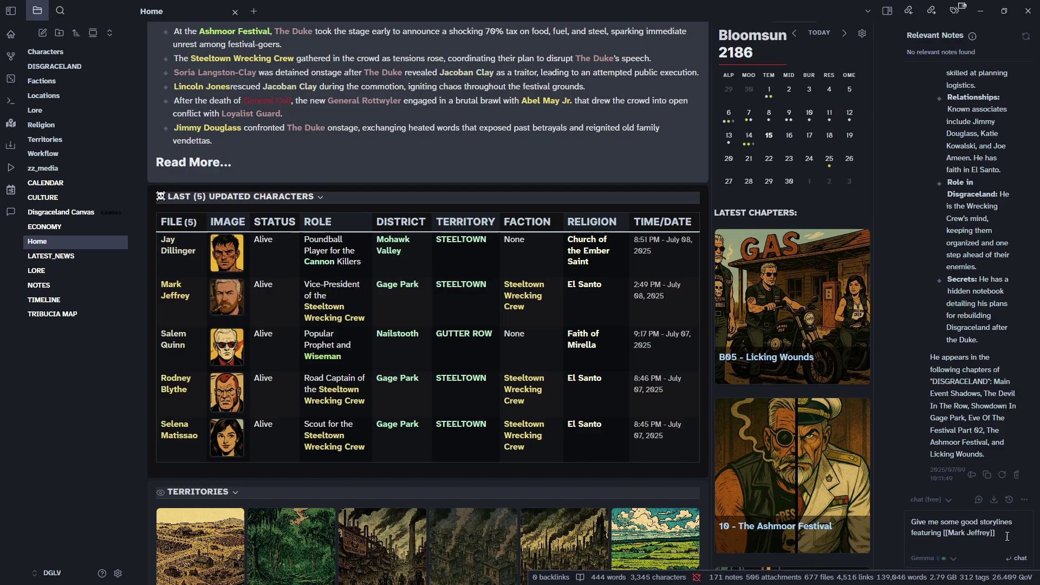
pyautogui.press('Return')
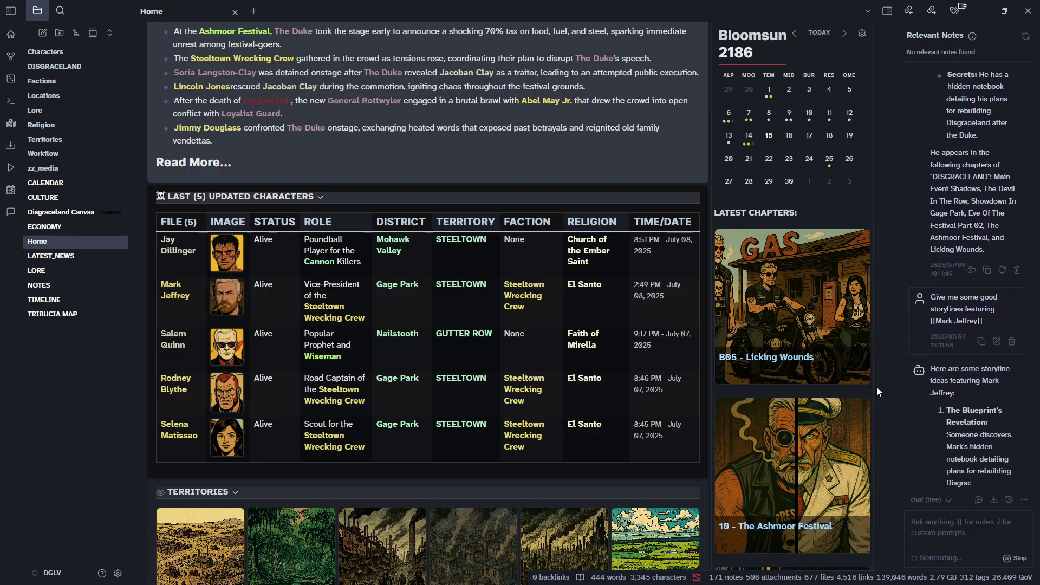
pyautogui.scroll(-1, 892, 358)
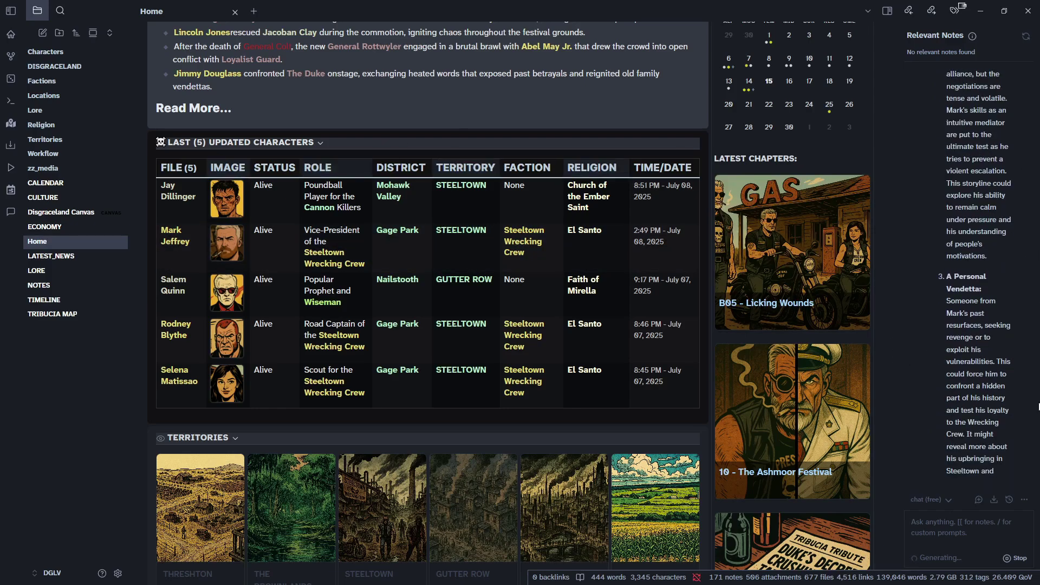
pyautogui.moveTo(378, 207)
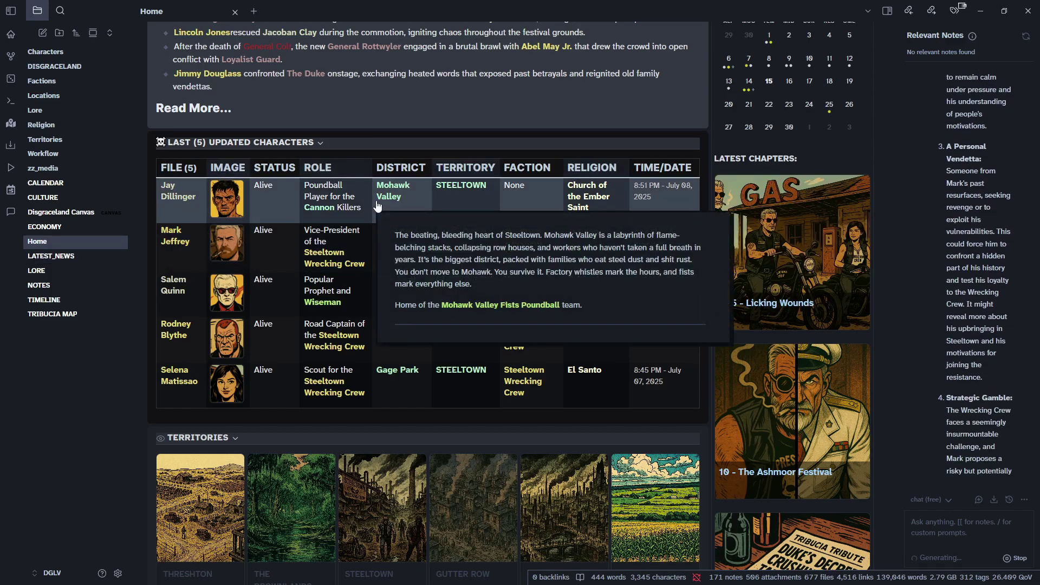